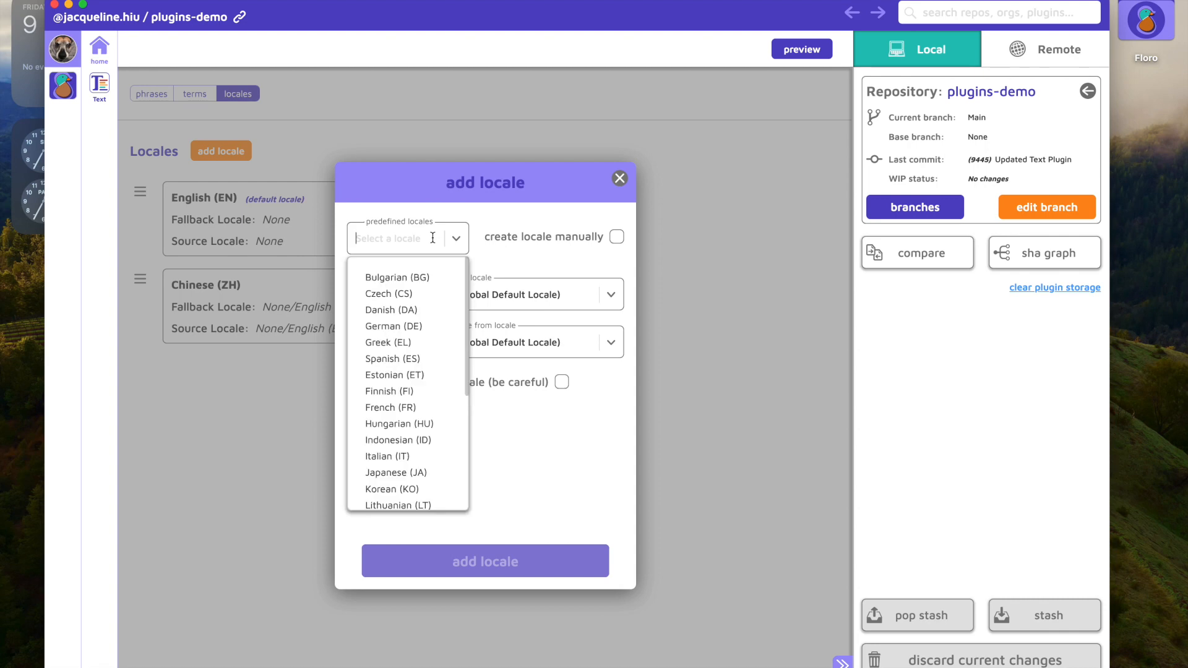
Step: Add the predefined Spanish (ES) locale, keeping the global default locale as fallback and source
text(span)
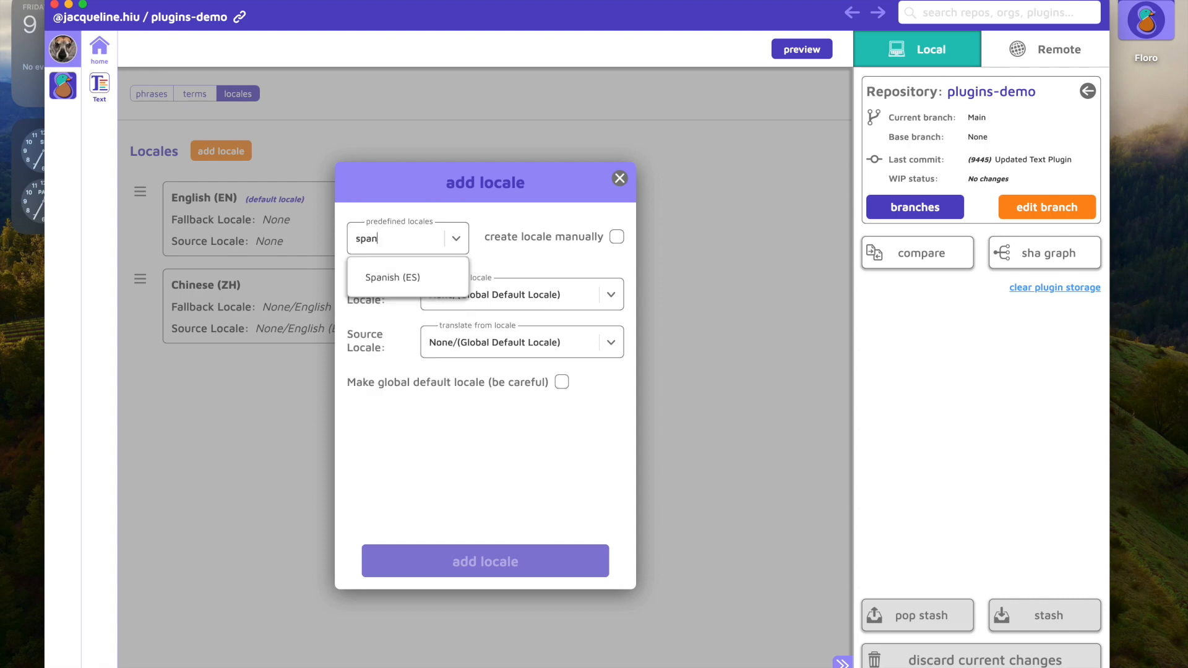
click(431, 273)
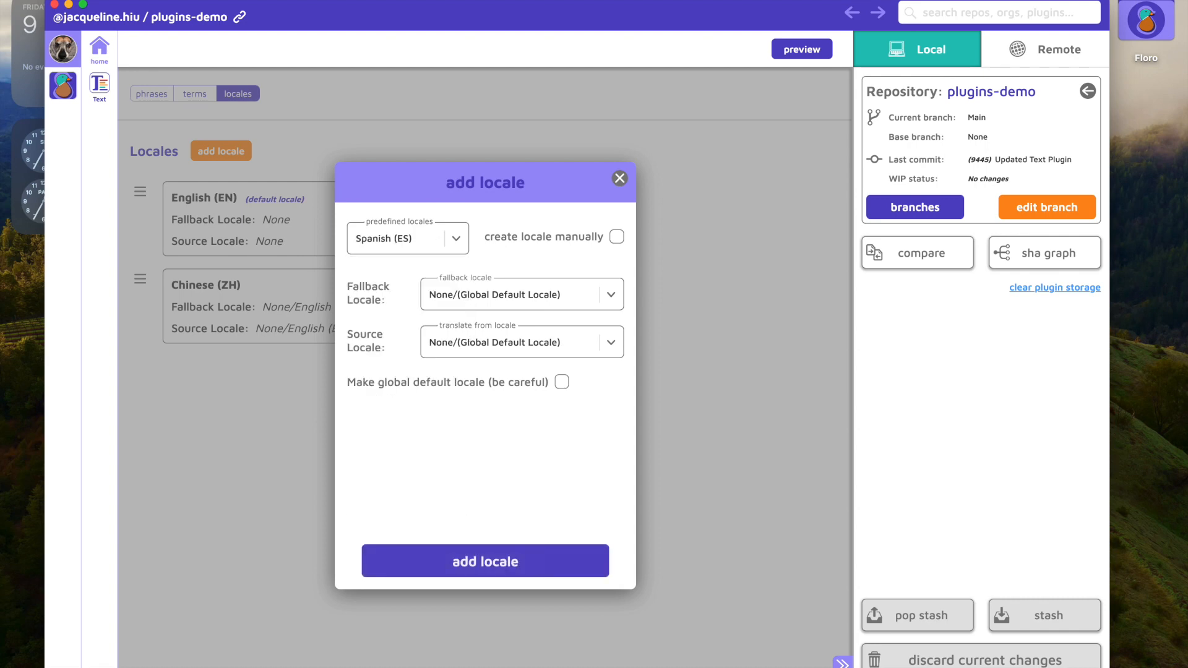
click(509, 565)
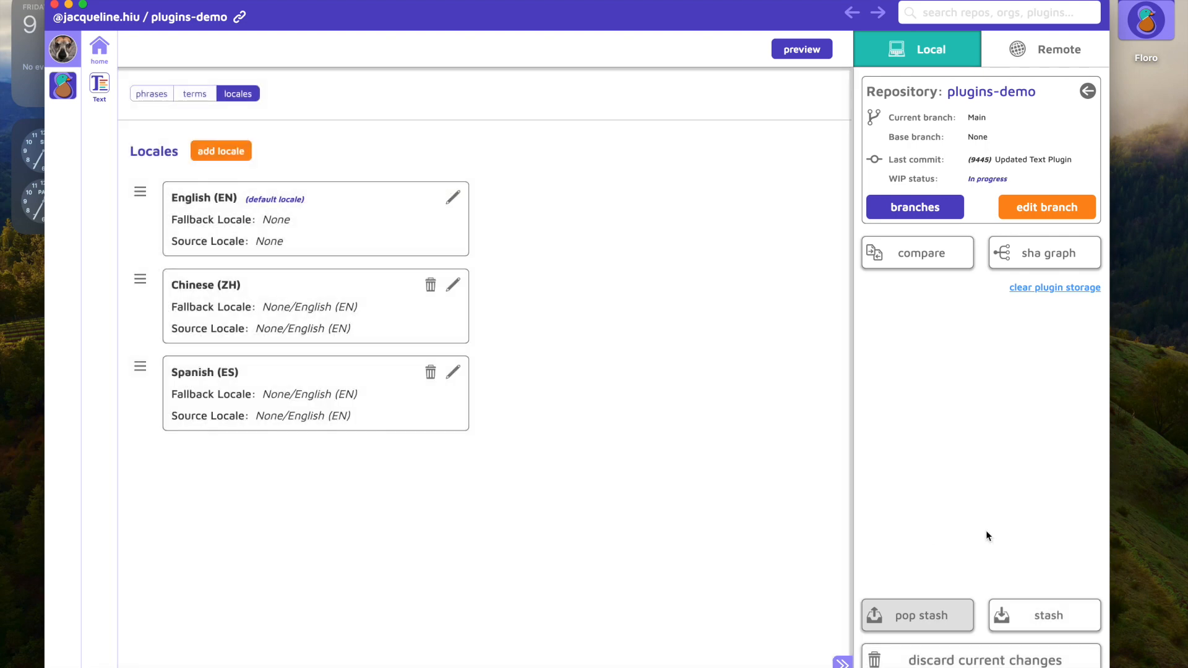
Step: Add the phrase key "user is logged in" to My Demo Group with the description "message to user when they are logged in"
click(146, 94)
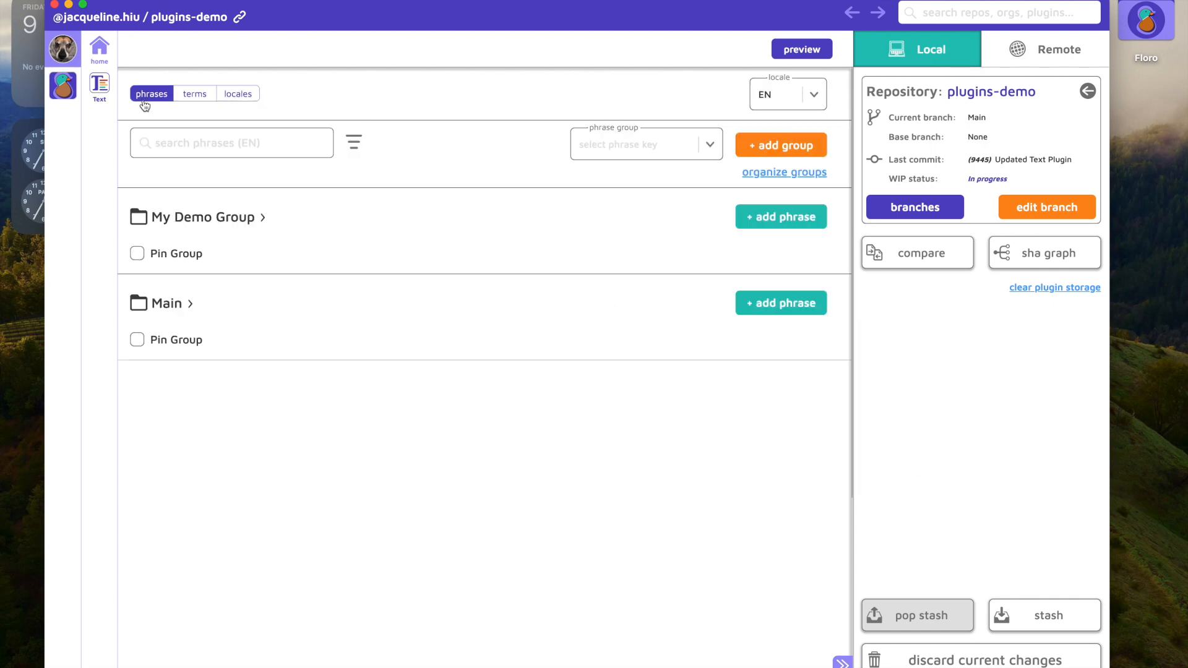
click(779, 229)
click(445, 279)
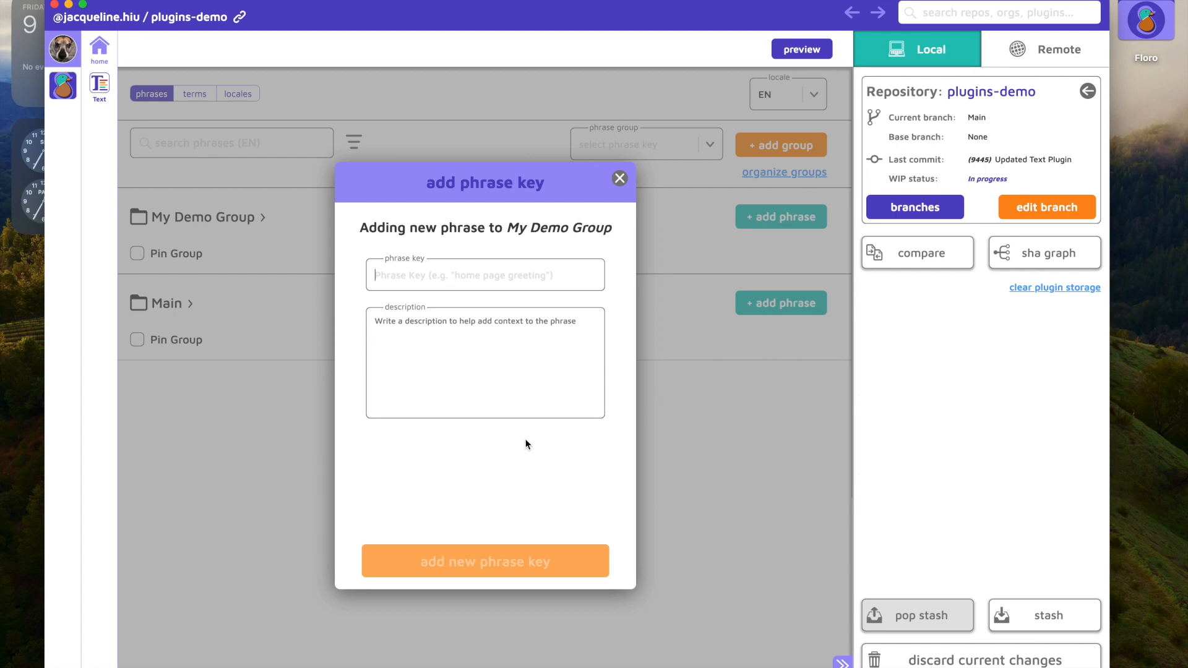
text(user is logged in)
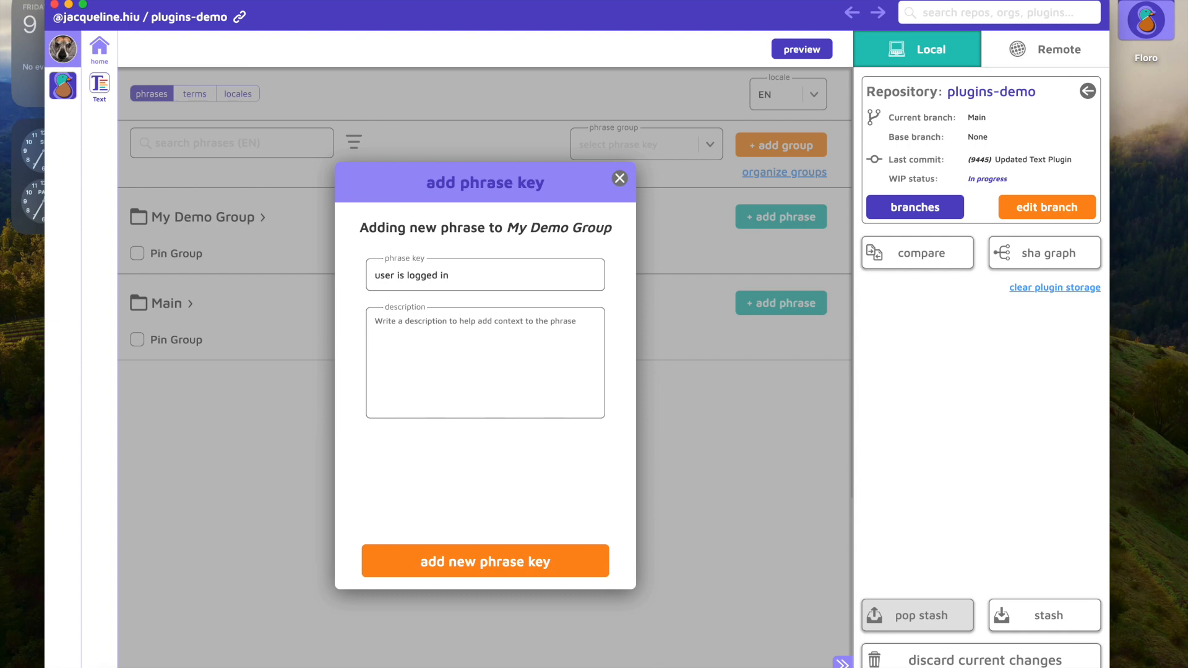
click(469, 358)
text(message)
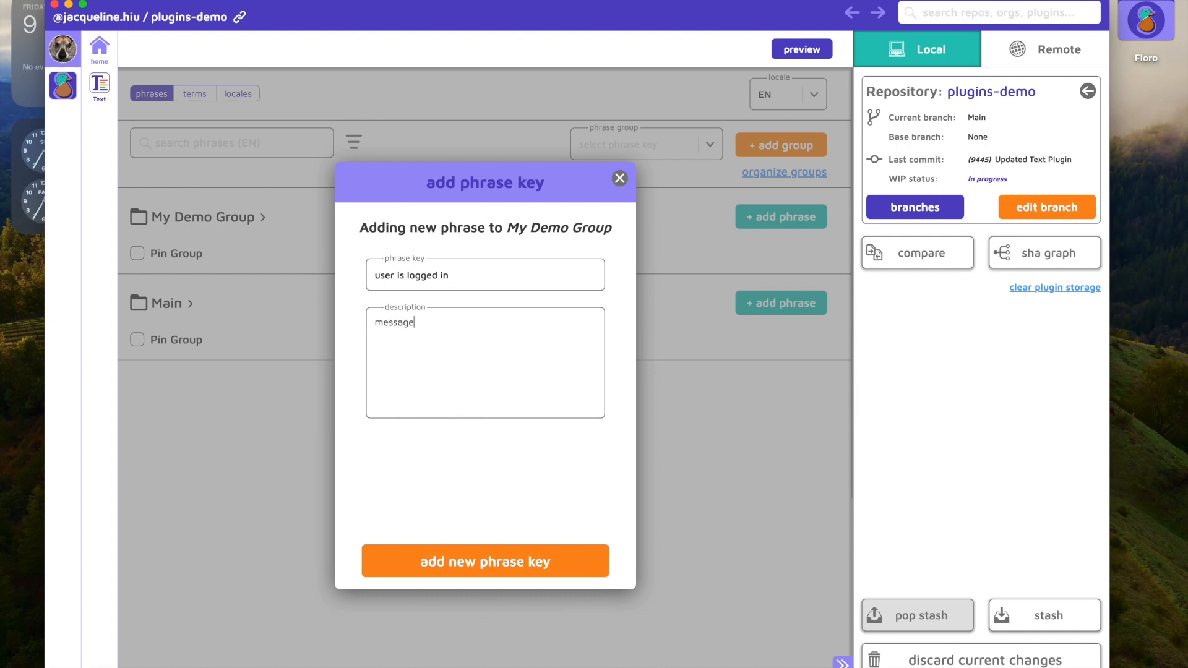
text( to user when they are logged in)
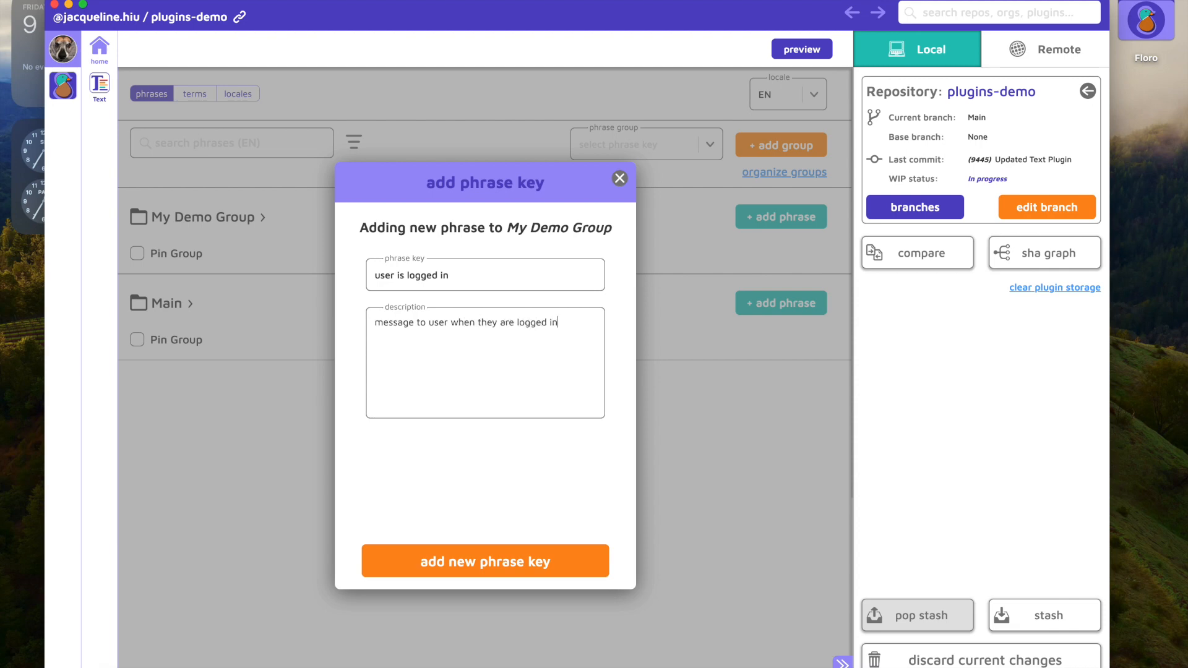
click(489, 562)
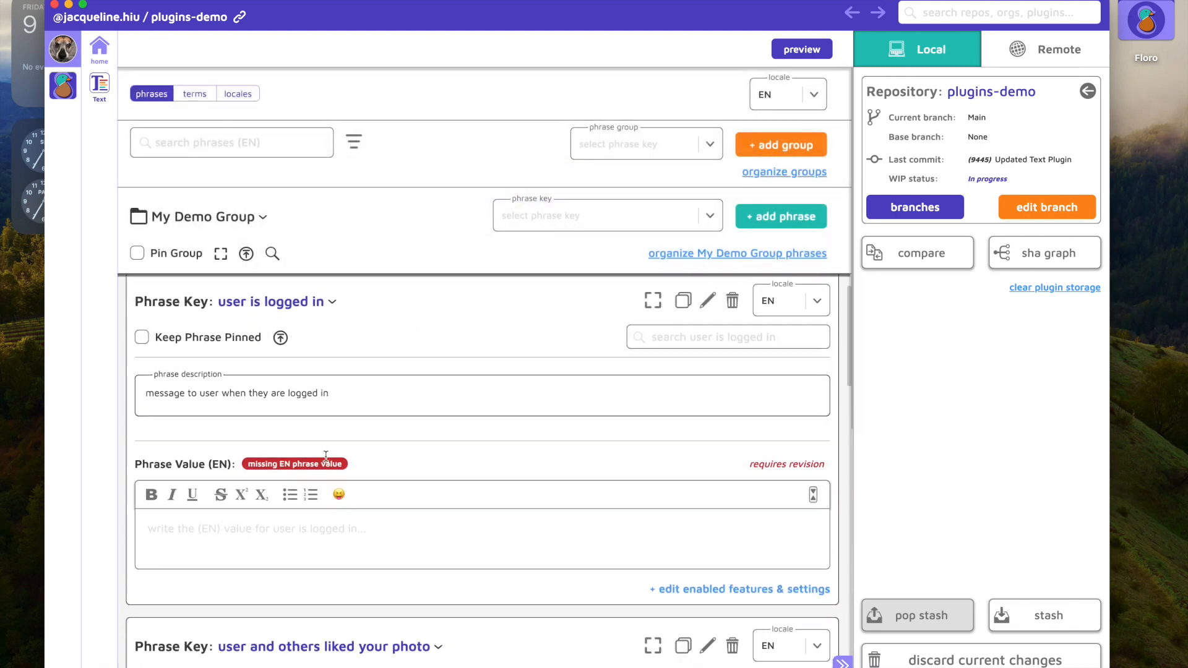
Step: Enter "You are logged in" as the English phrase value and open the phrase in its expanded view
text(You a)
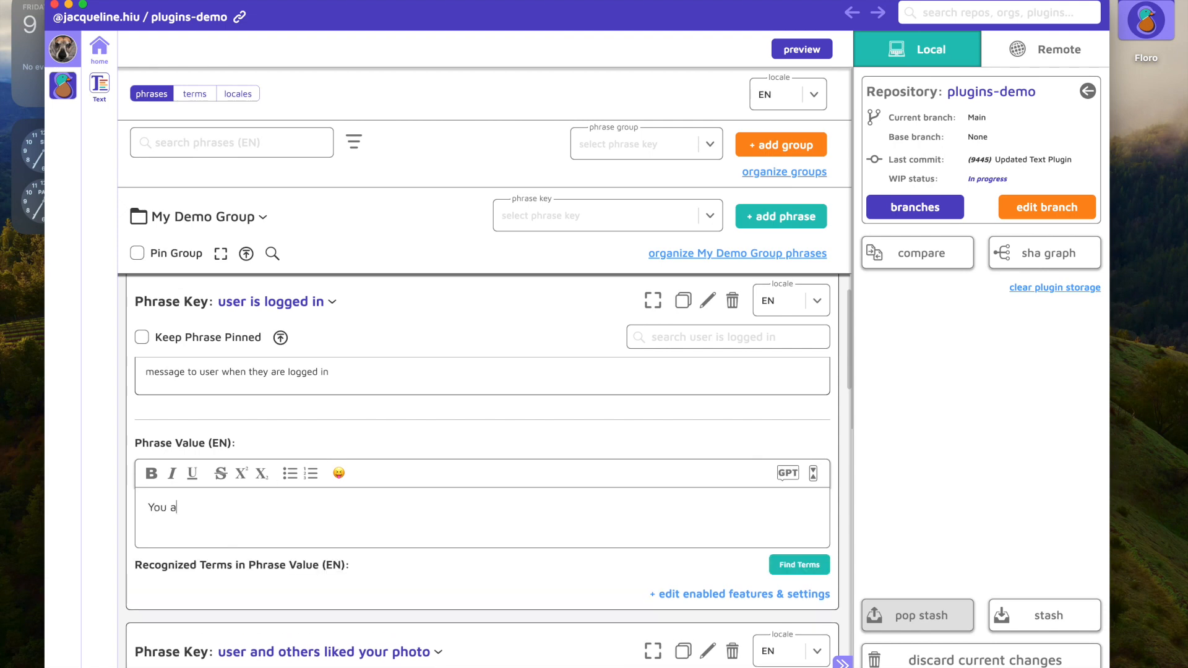
text(re logged in)
click(650, 299)
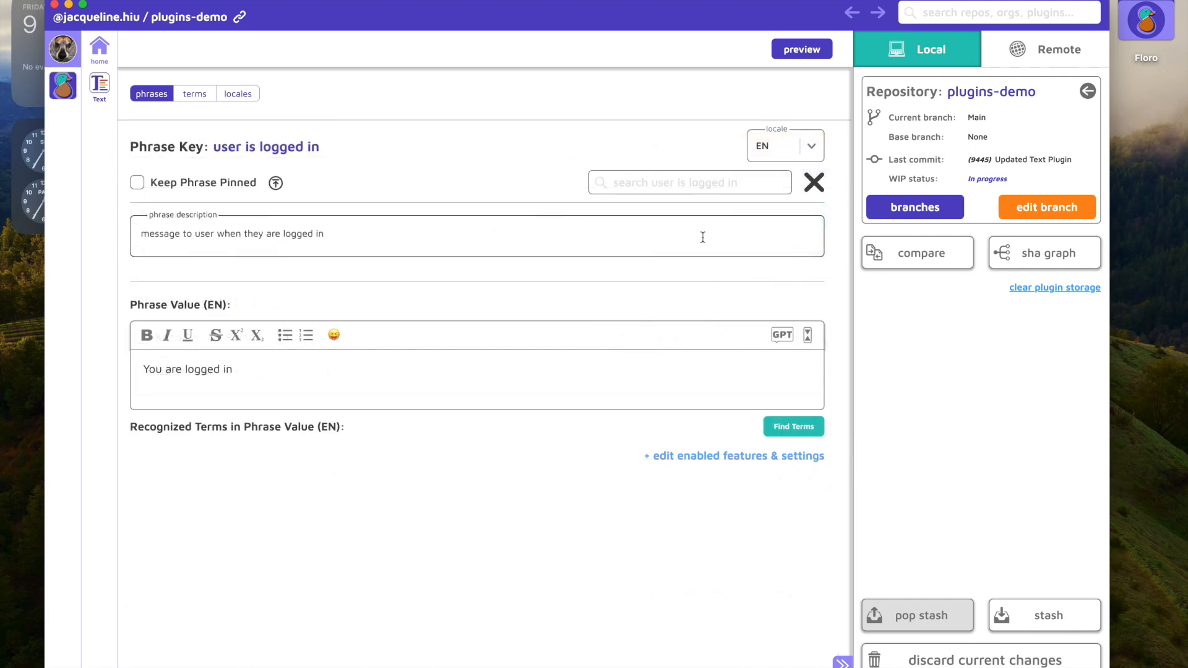
Step: View the phrase in the ES locale and return to the EN locale
click(765, 148)
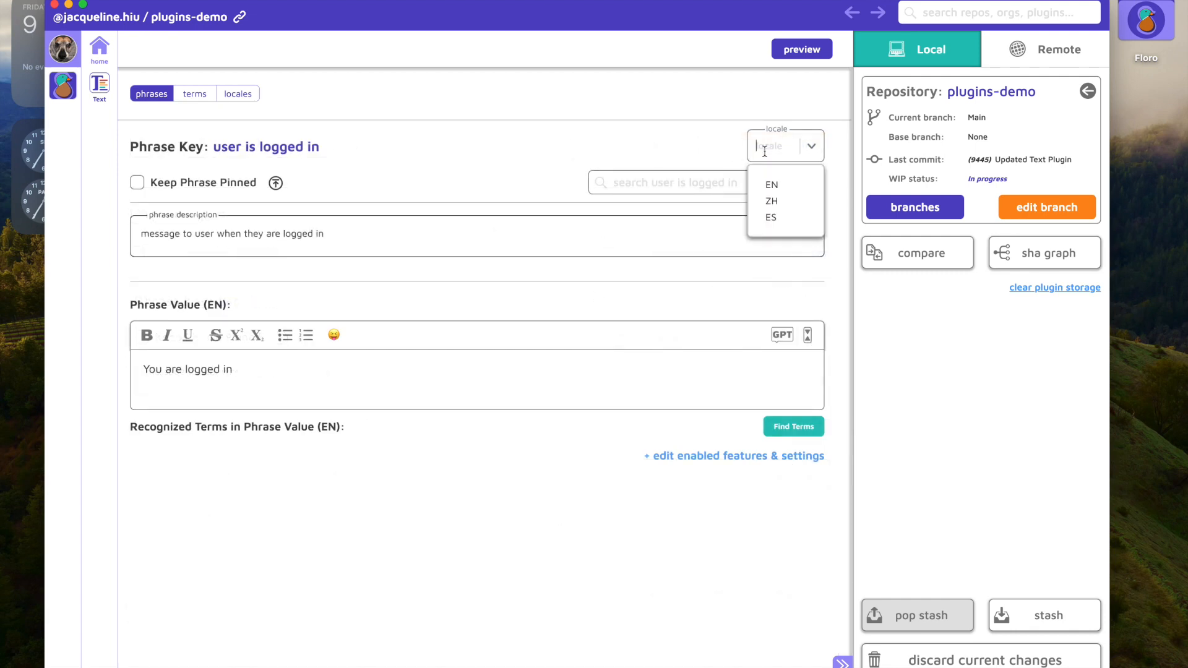
click(772, 217)
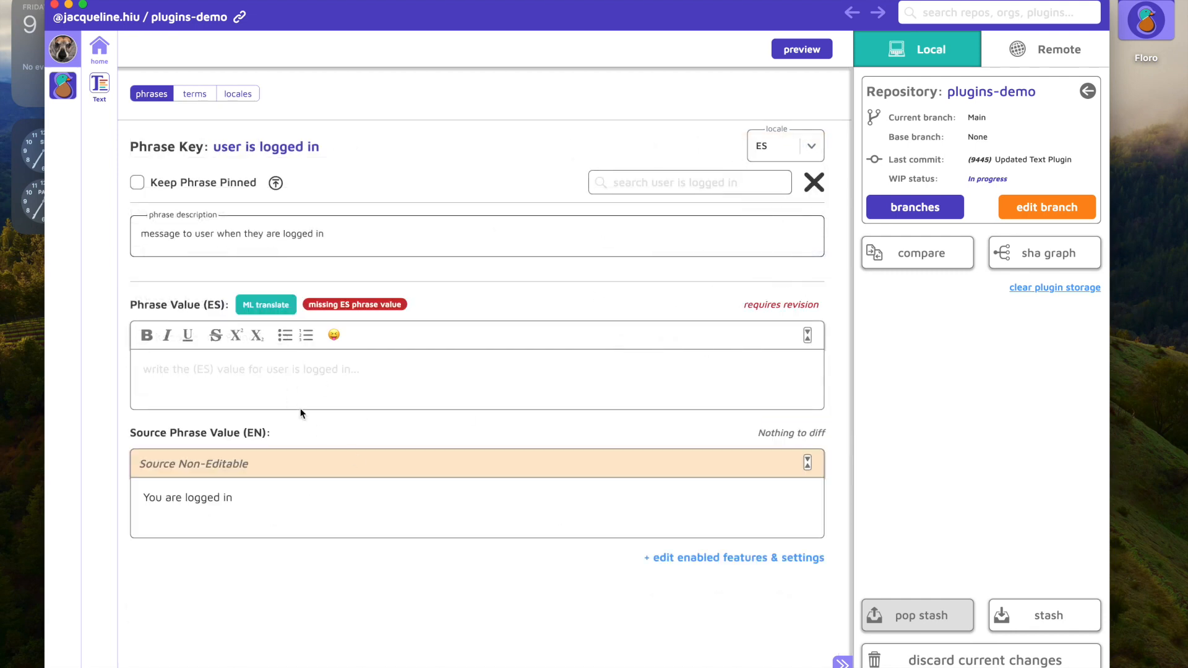
click(767, 148)
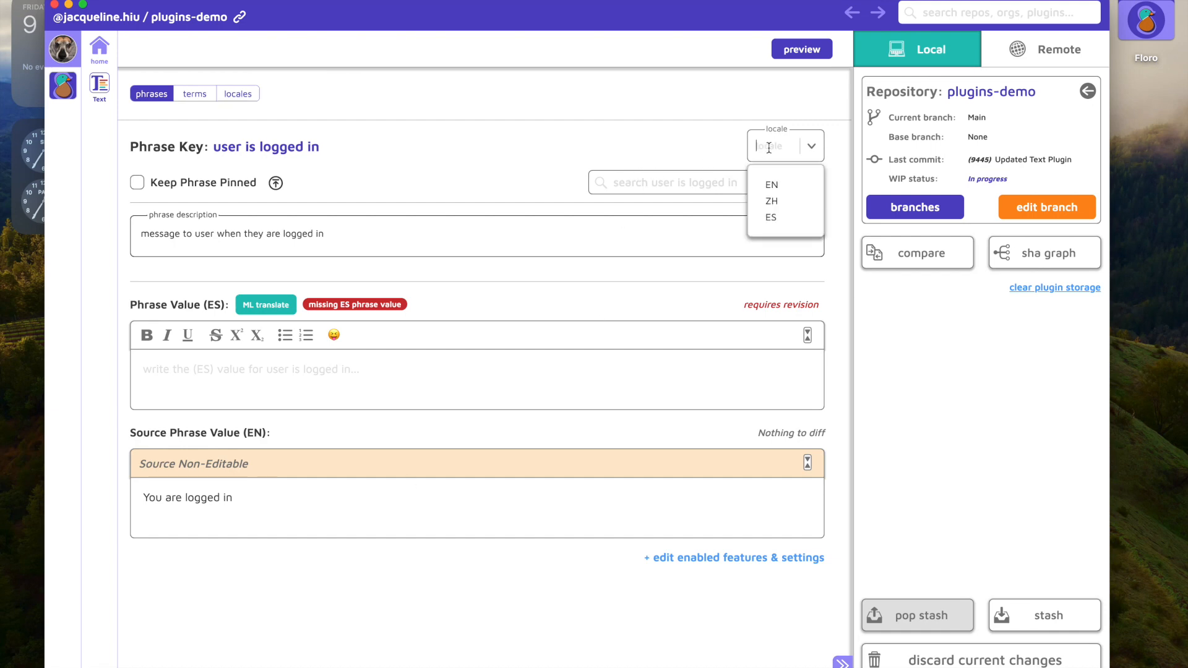
click(766, 184)
Step: Enable Phrase Variables and Conditional Interpolations for the "user is logged in" phrase
click(727, 458)
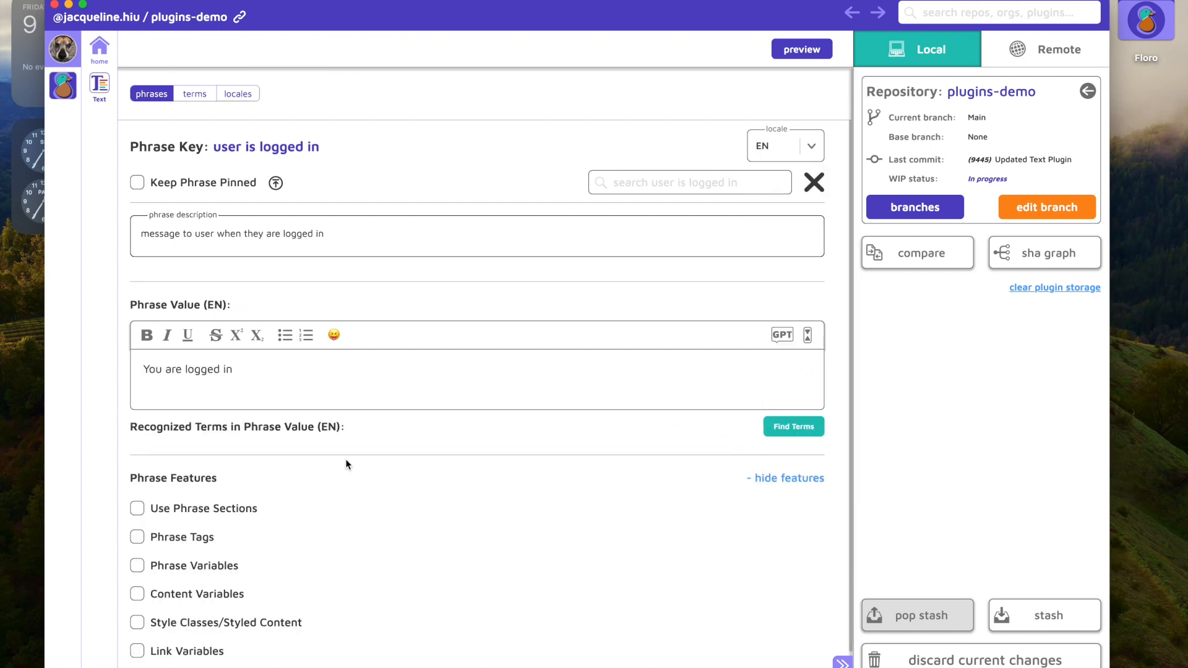
click(137, 565)
click(158, 598)
Step: Add a phrase variable named "gender" of type String
scroll(469, 610, down, 5)
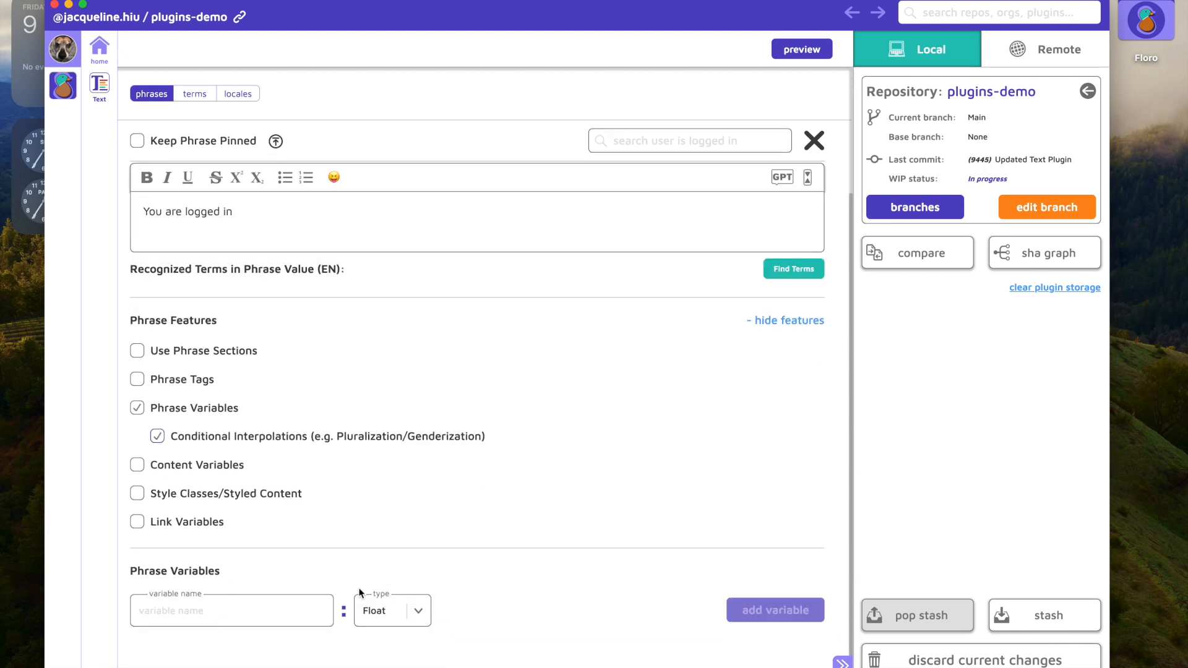
click(417, 612)
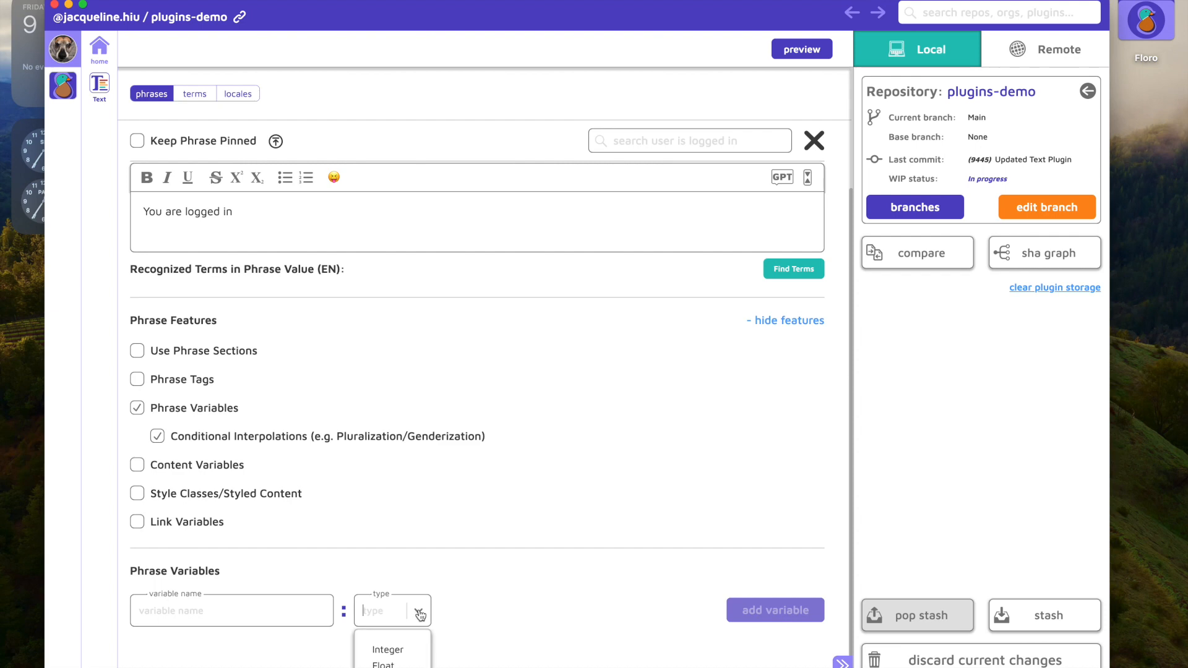
click(379, 655)
click(247, 610)
text(gender)
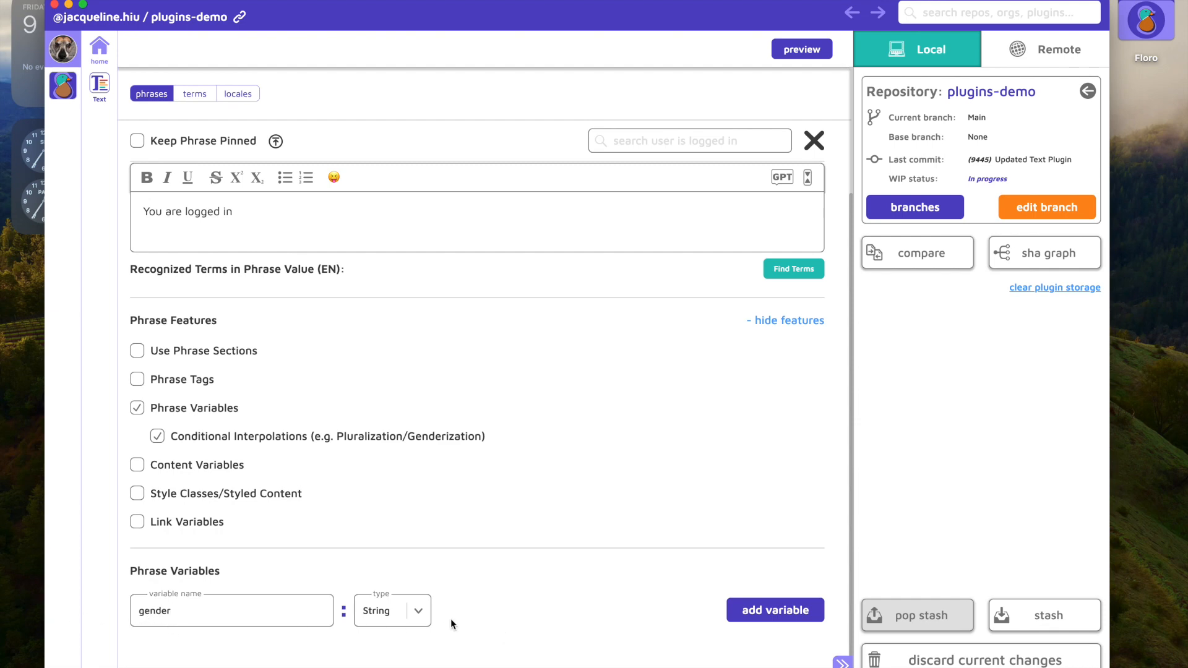
click(773, 621)
Step: Add a conditional variant named "logged in user with gender rule" based on the gender variable
scroll(475, 557, down, 4)
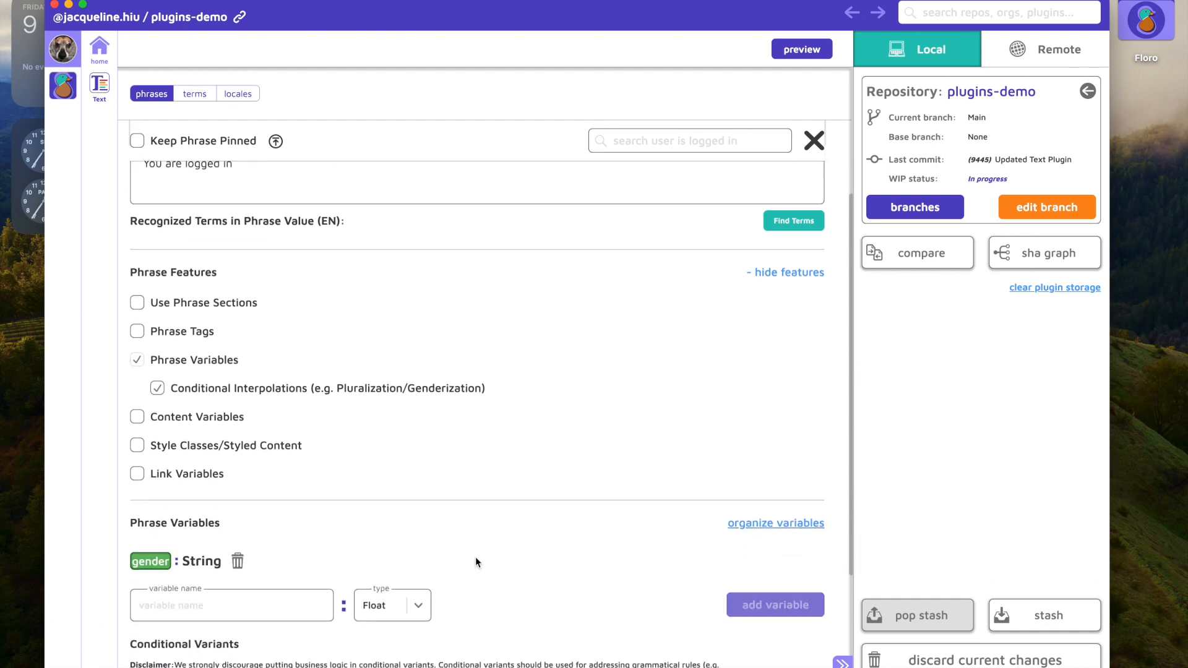
scroll(475, 557, up, 7)
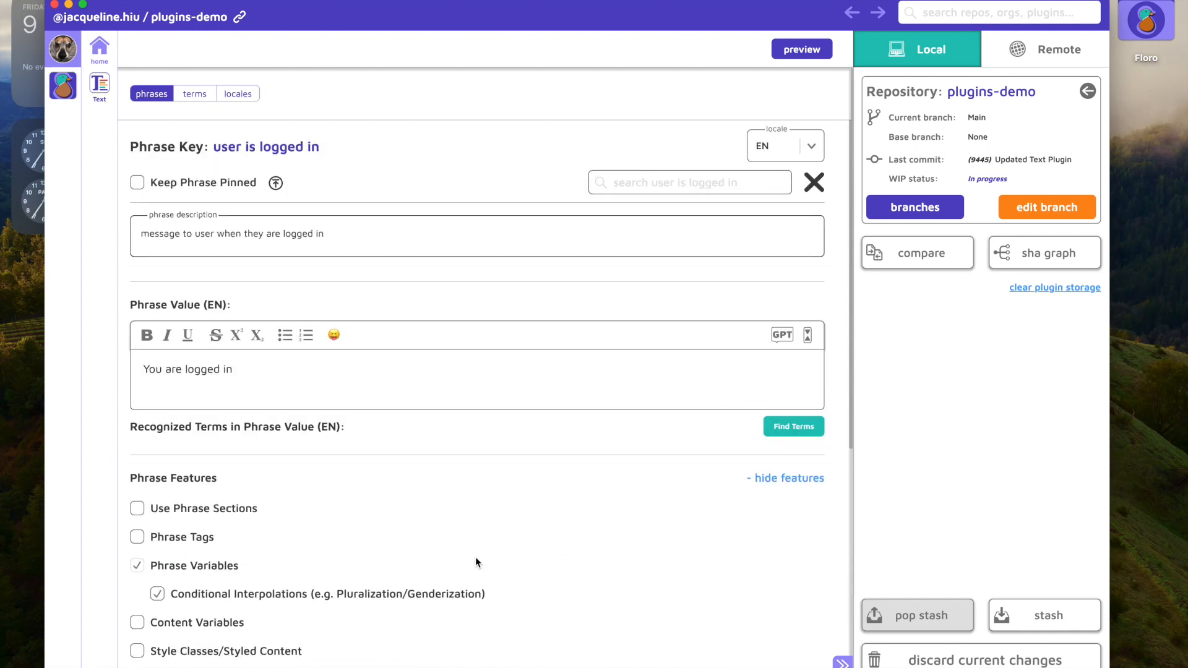
scroll(476, 557, down, 6)
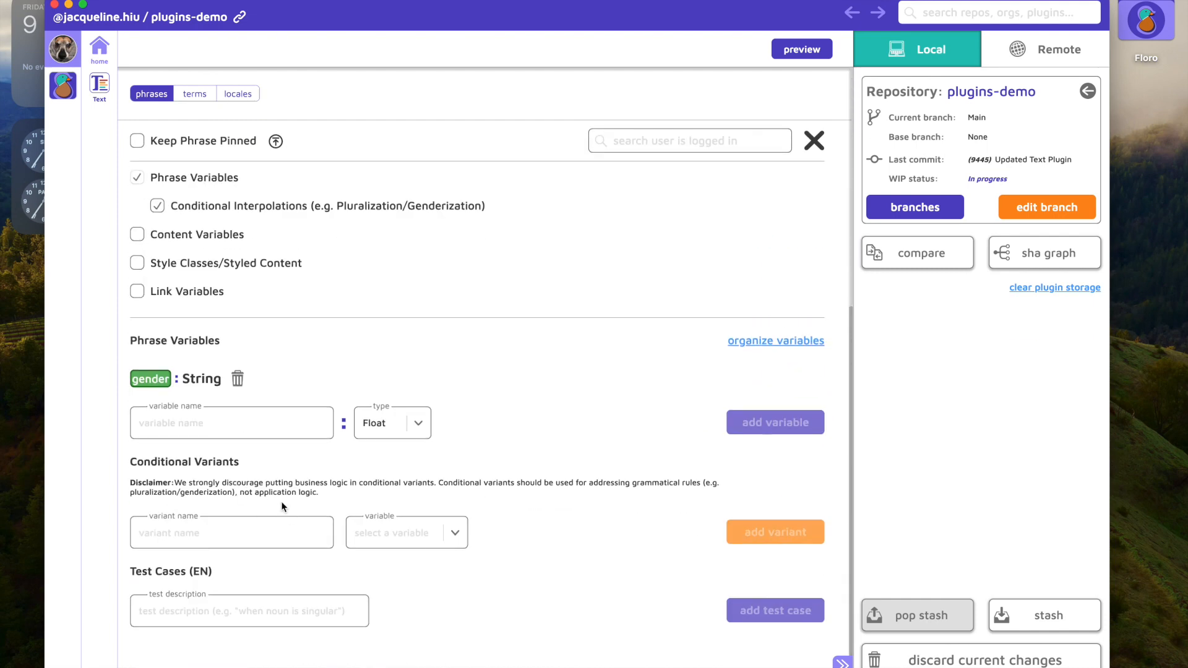
click(219, 539)
text(logged in user with gender rule)
click(439, 533)
click(406, 572)
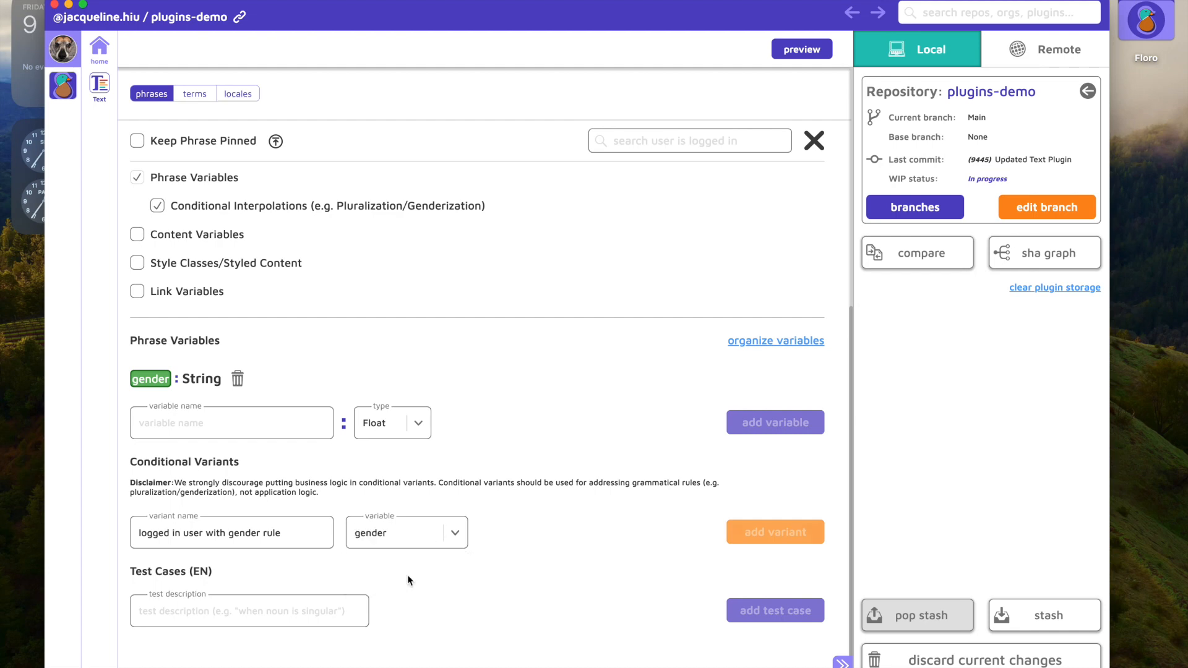
click(791, 537)
scroll(628, 472, down, 3)
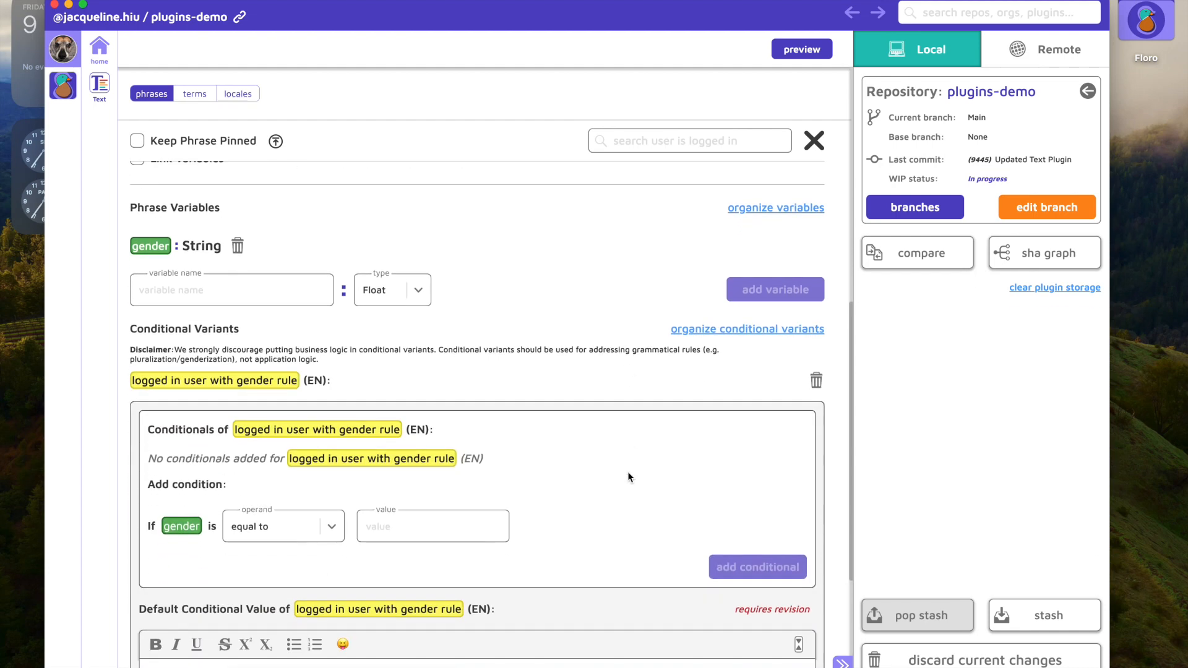
scroll(628, 477, down, 3)
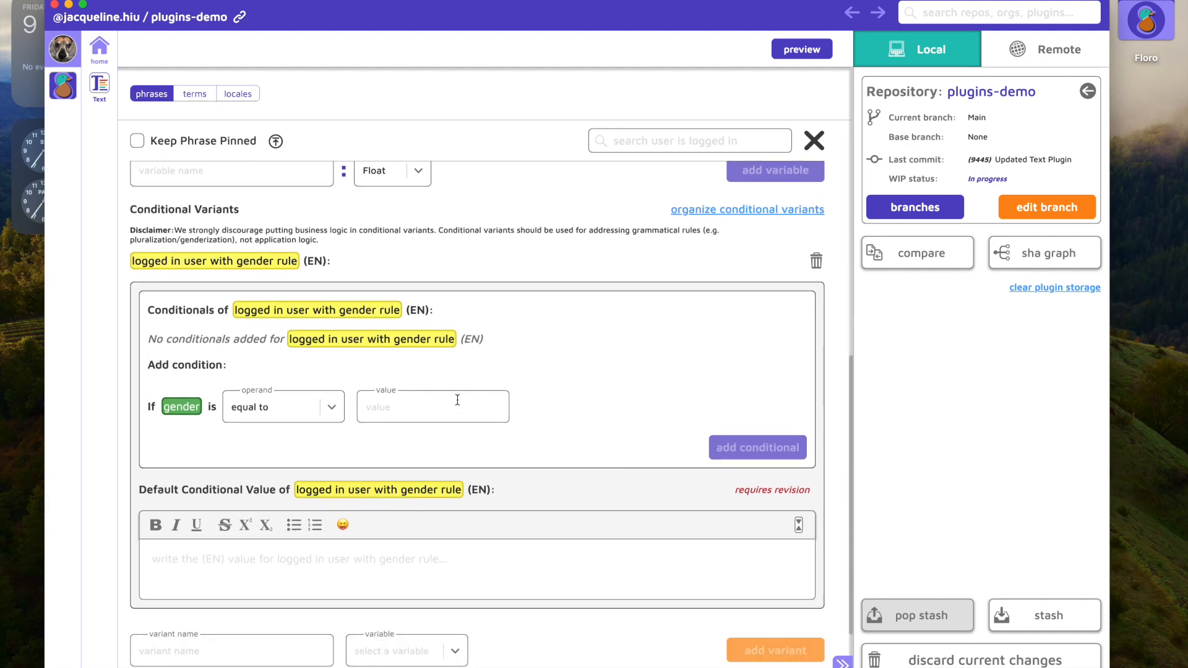
click(418, 407)
text(female)
key(BackSpace)
key(BackSpace)
key(BackSpace)
key(BackSpace)
key(BackSpace)
Step: Copy the English phrase value "You are logged in" into the default conditional value of the gender rule variant
scroll(410, 424, up, 10)
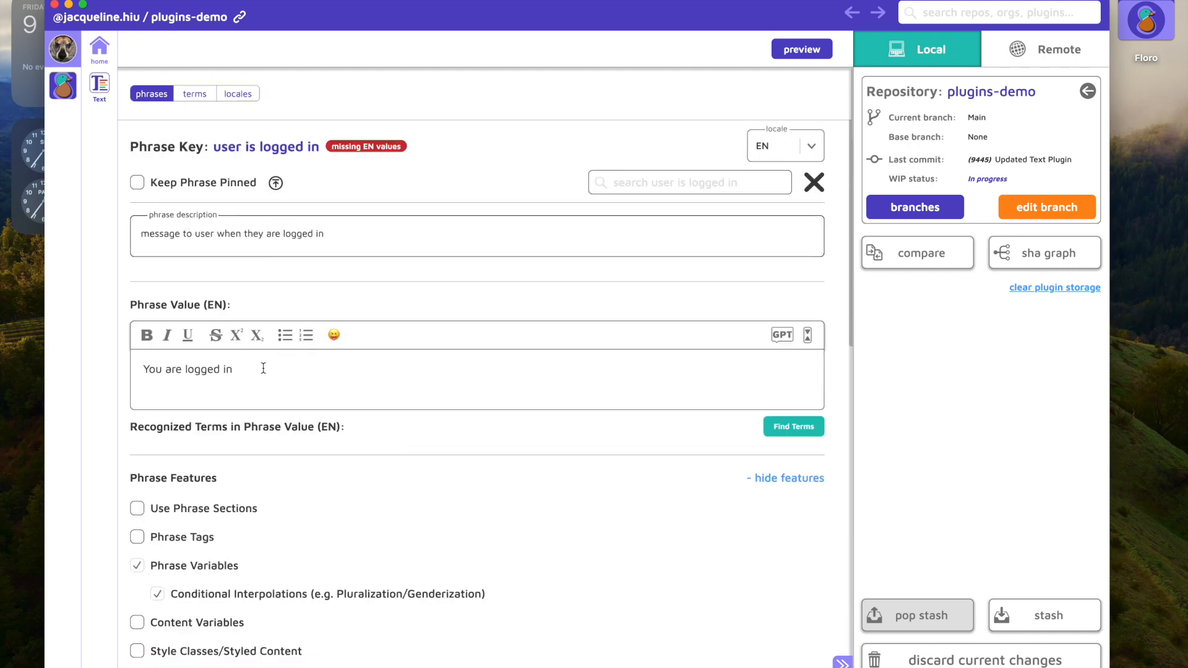
drag(263, 367, 108, 366)
key(ctrl+c)
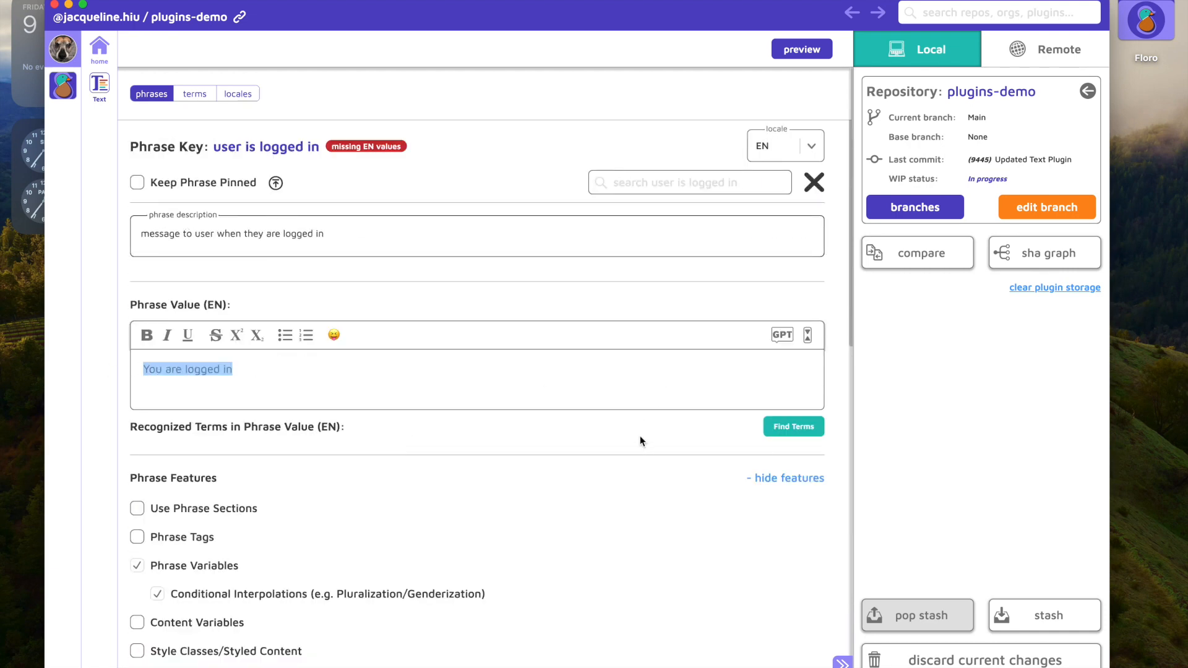
scroll(548, 507, down, 10)
click(354, 459)
key(ctrl+v)
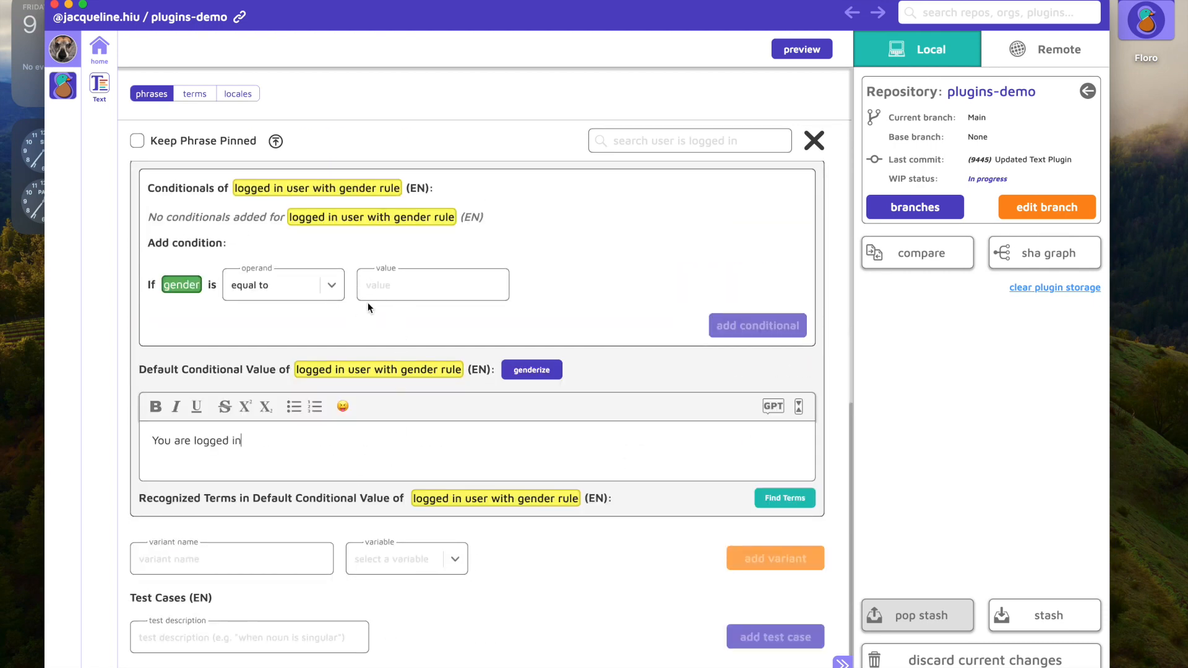
Step: Replace the English phrase value with the variant reference "{logged in user with gender rule}", copying the variant's name
scroll(500, 423, up, 3)
scroll(501, 423, down, 1)
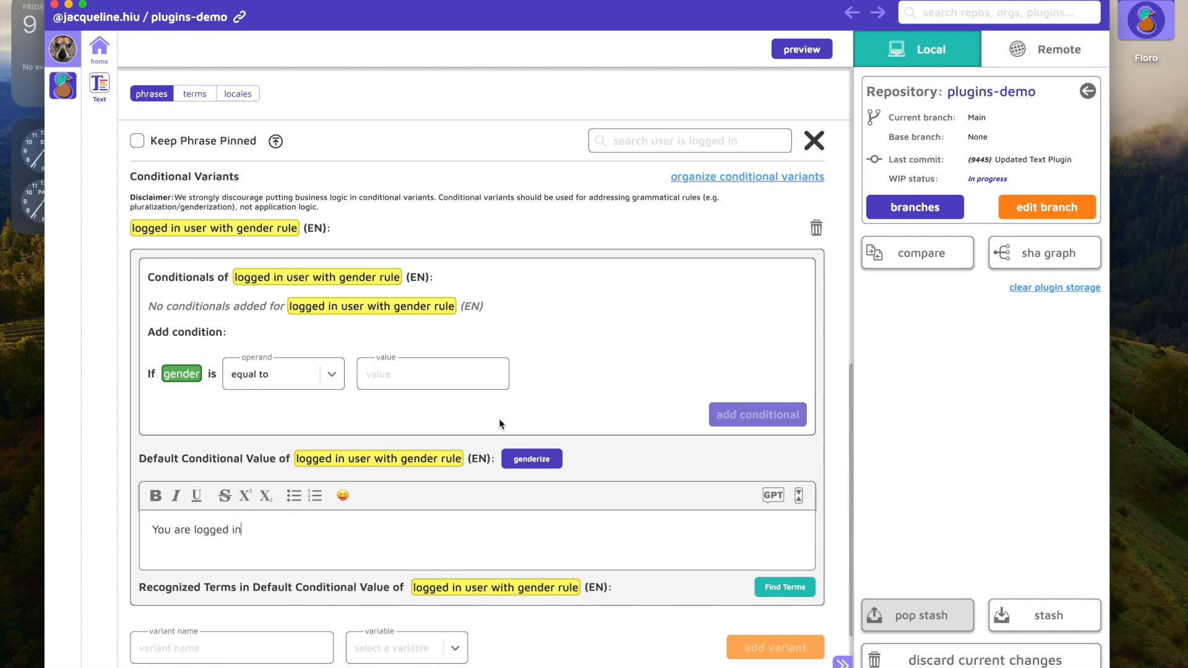
scroll(499, 419, up, 10)
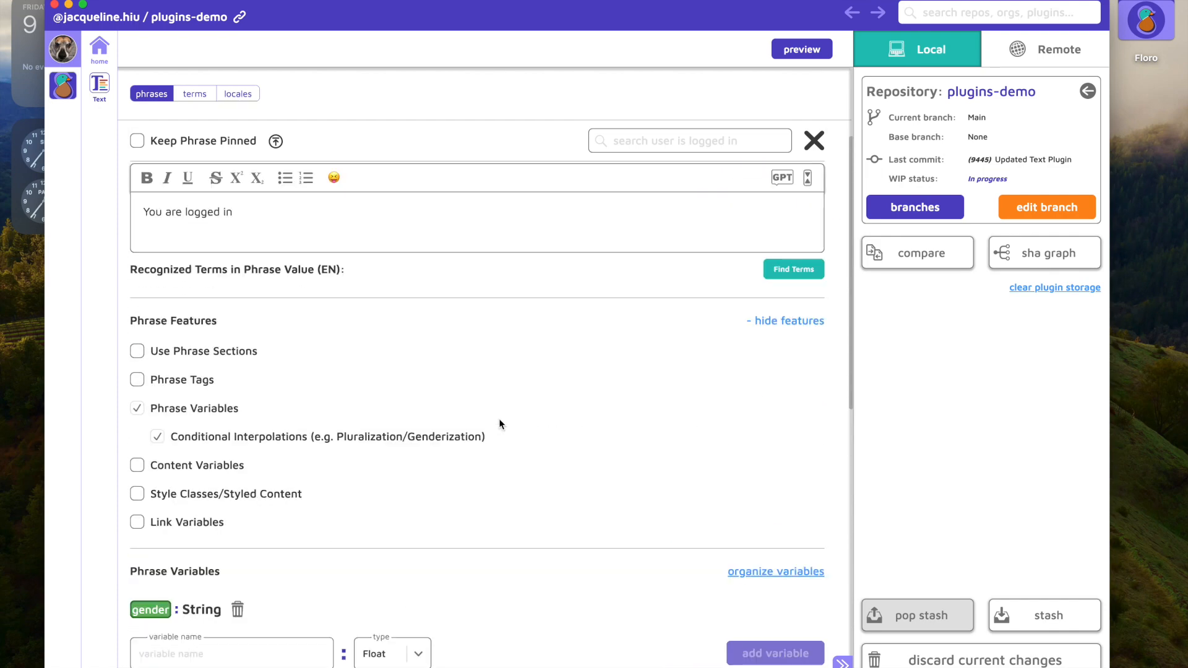
scroll(499, 418, down, 10)
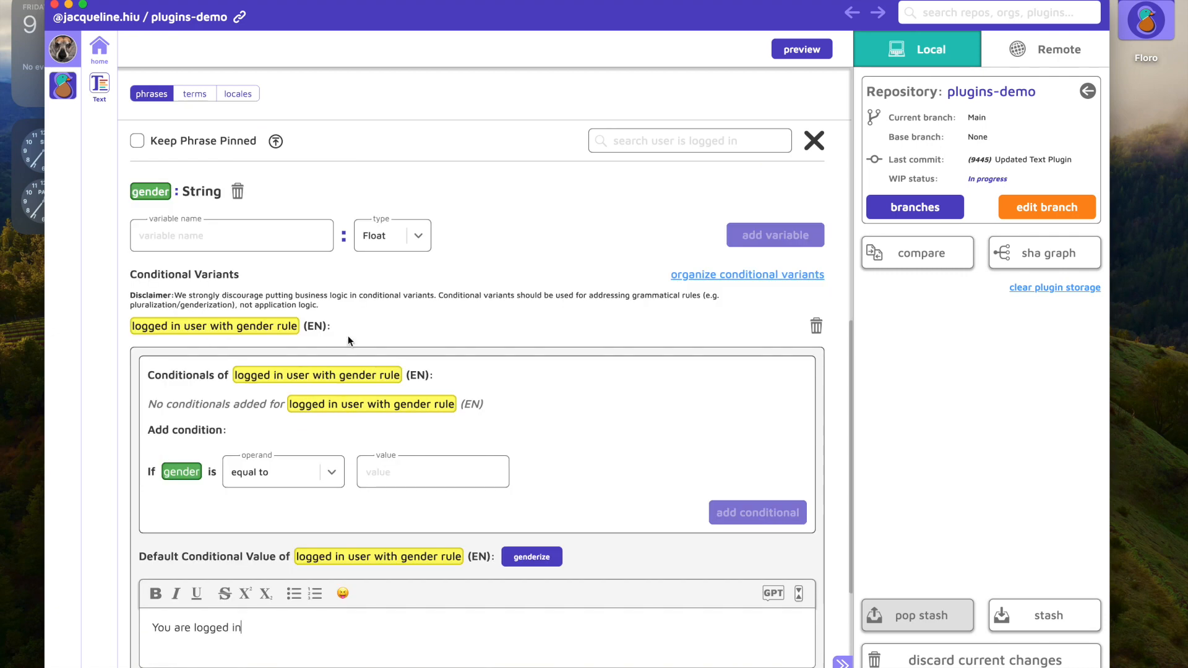
drag(298, 330, 133, 328)
key(super+c)
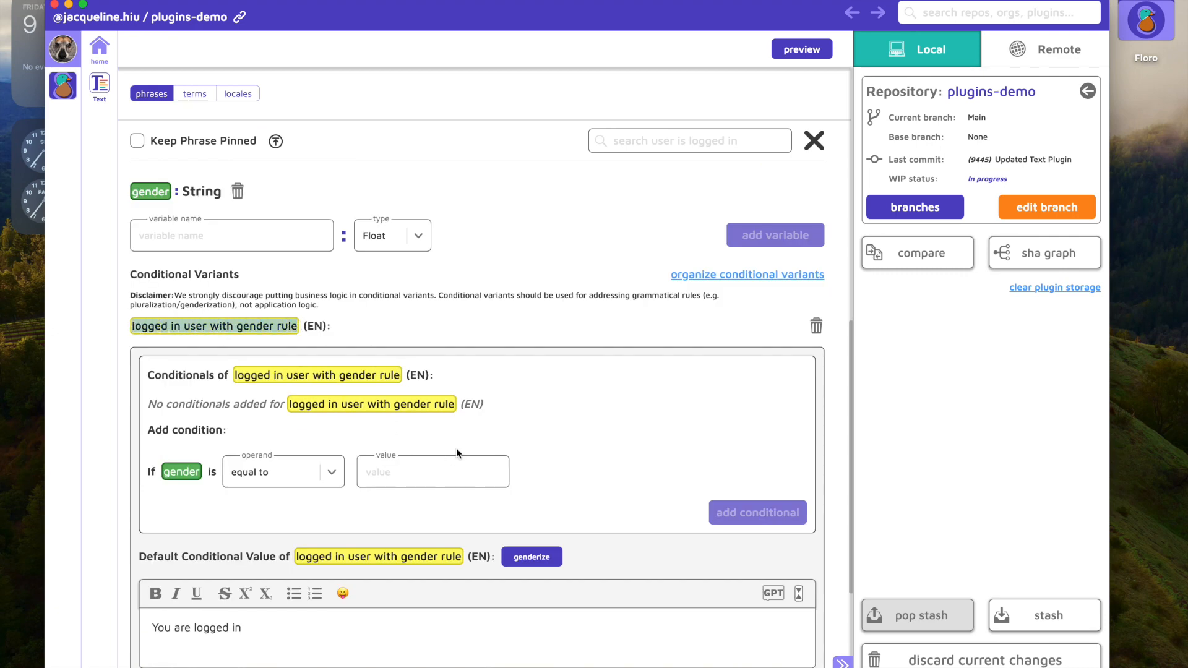
scroll(456, 448, up, 10)
drag(271, 374, 88, 299)
key(BackSpace)
text({)
key(super+v)
text(})
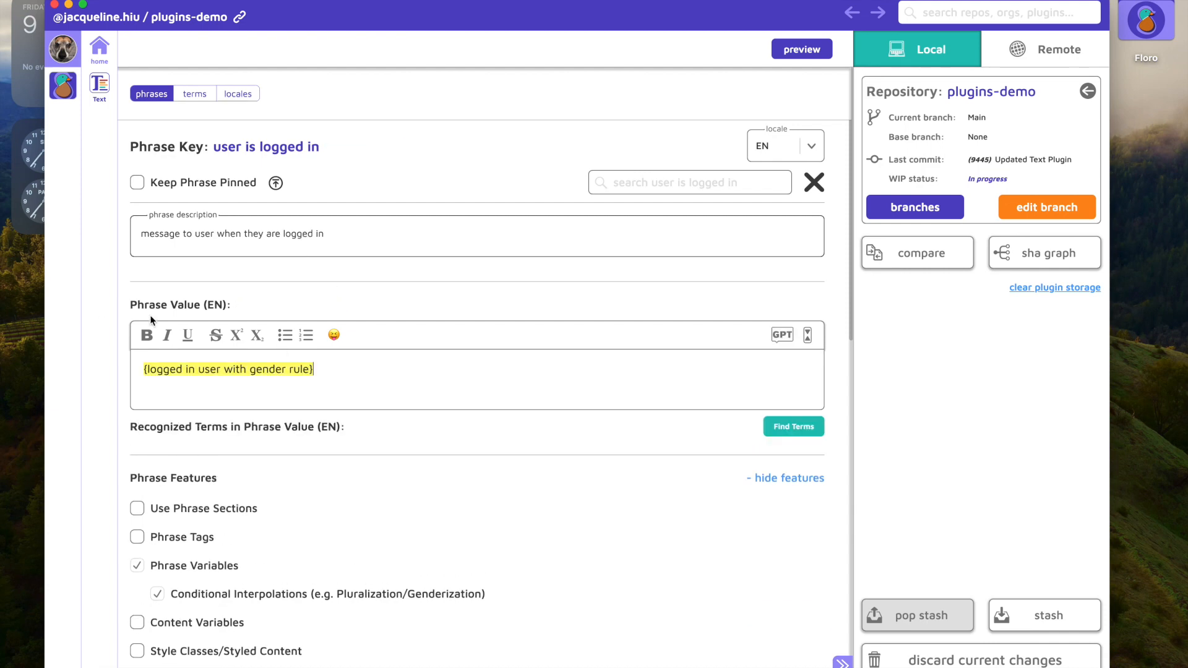
Step: Hide the phrase features list and review the English phrase value and its conditional variant
click(794, 480)
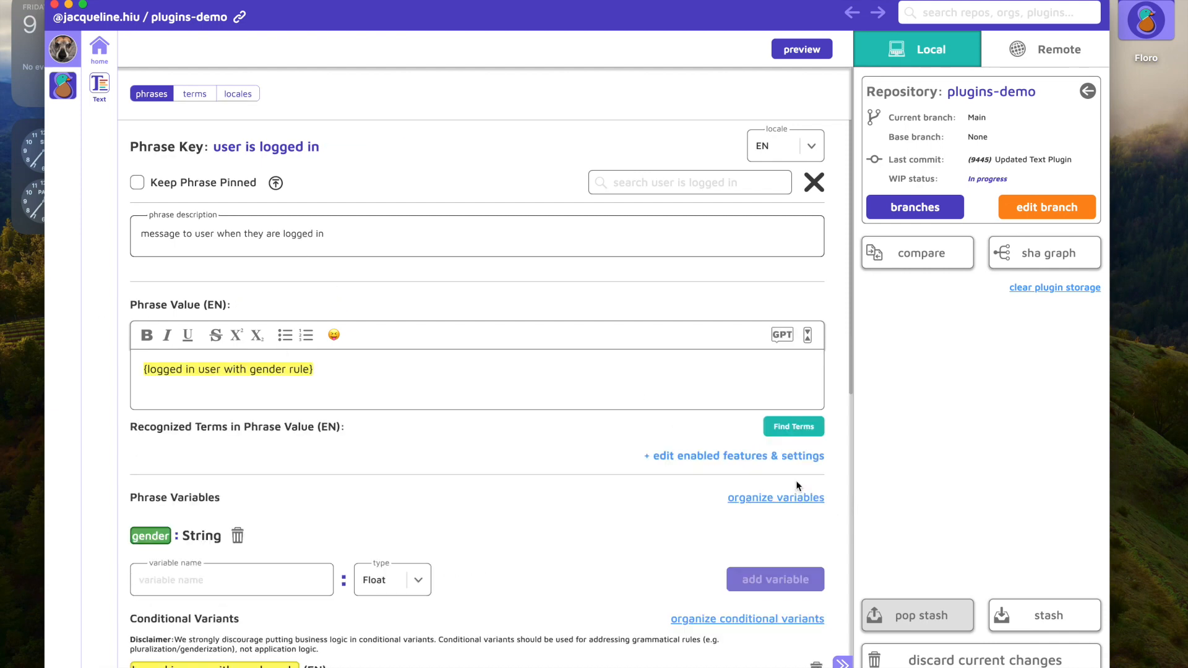
scroll(334, 489, down, 7)
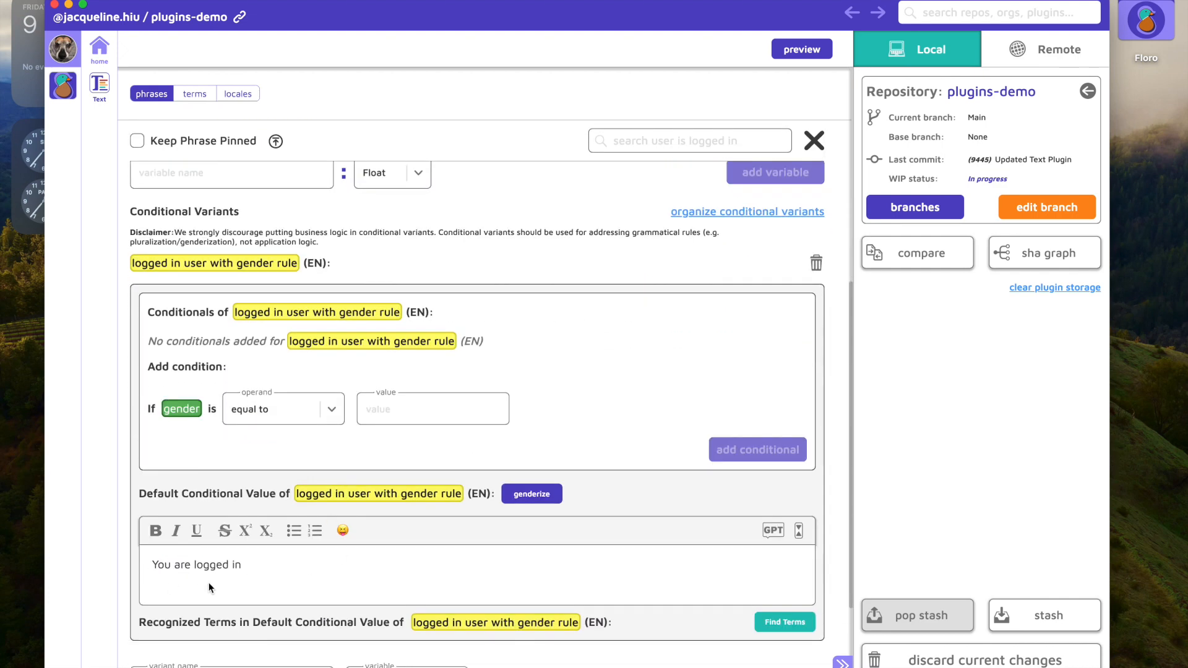
scroll(180, 582, up, 6)
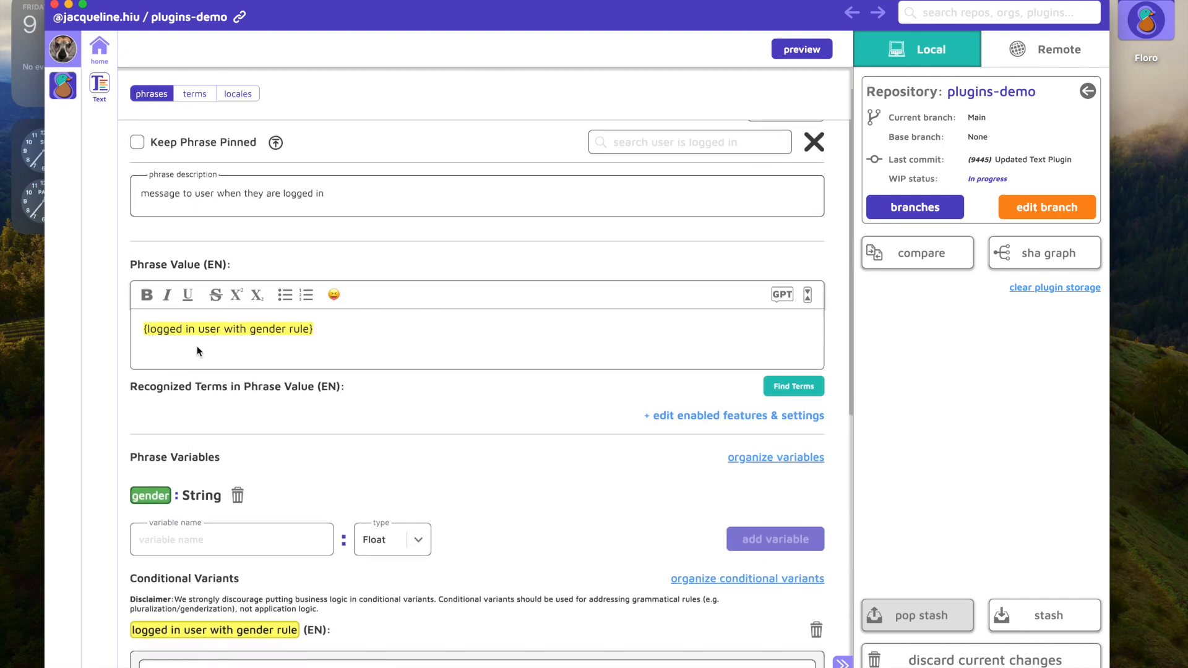
Step: Switch the phrase to the ES locale and copy the source reference "{logged in user with gender rule}" into the Spanish phrase value
scroll(530, 483, up, 1)
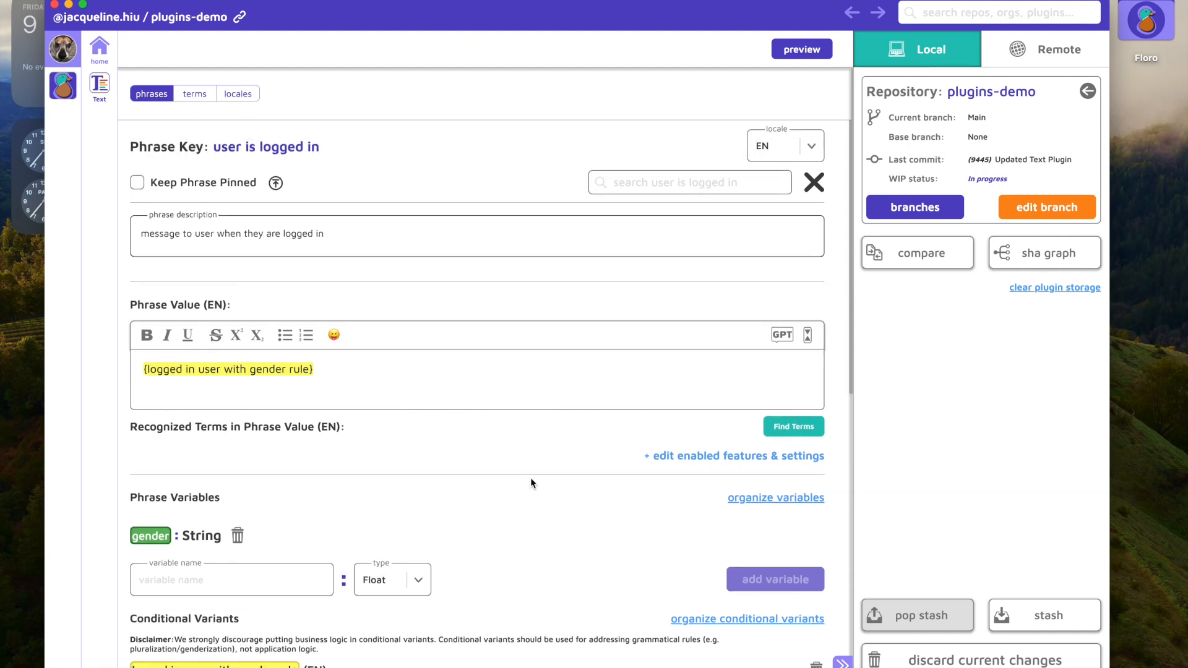
click(770, 151)
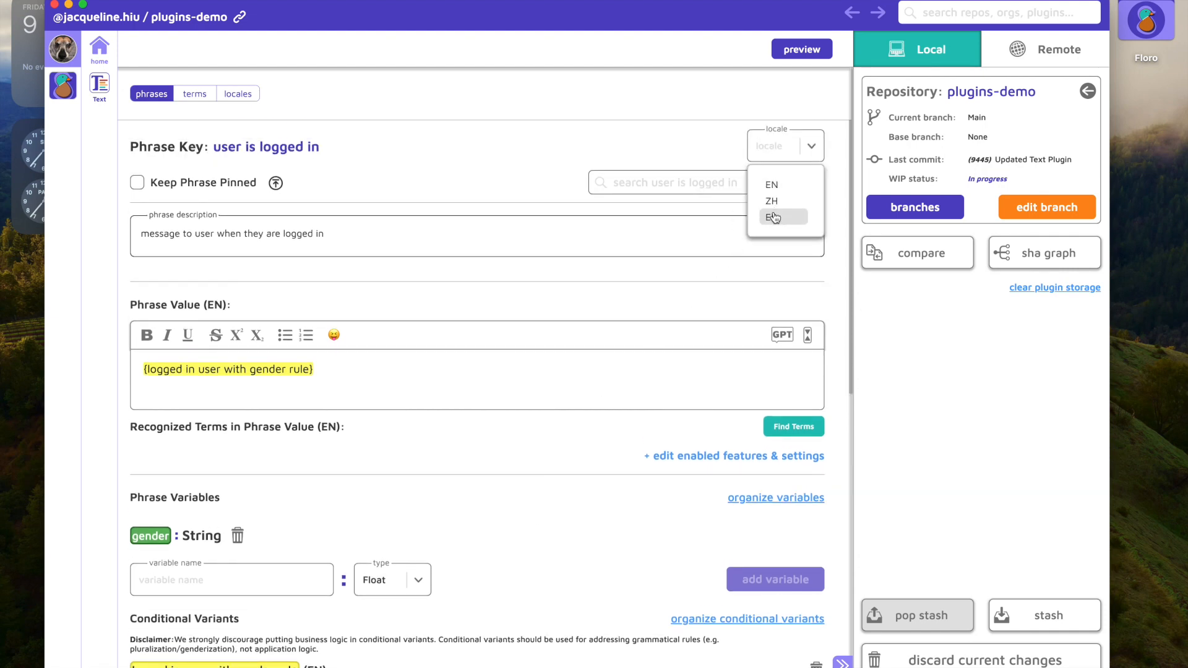
click(772, 219)
scroll(571, 405, down, 2)
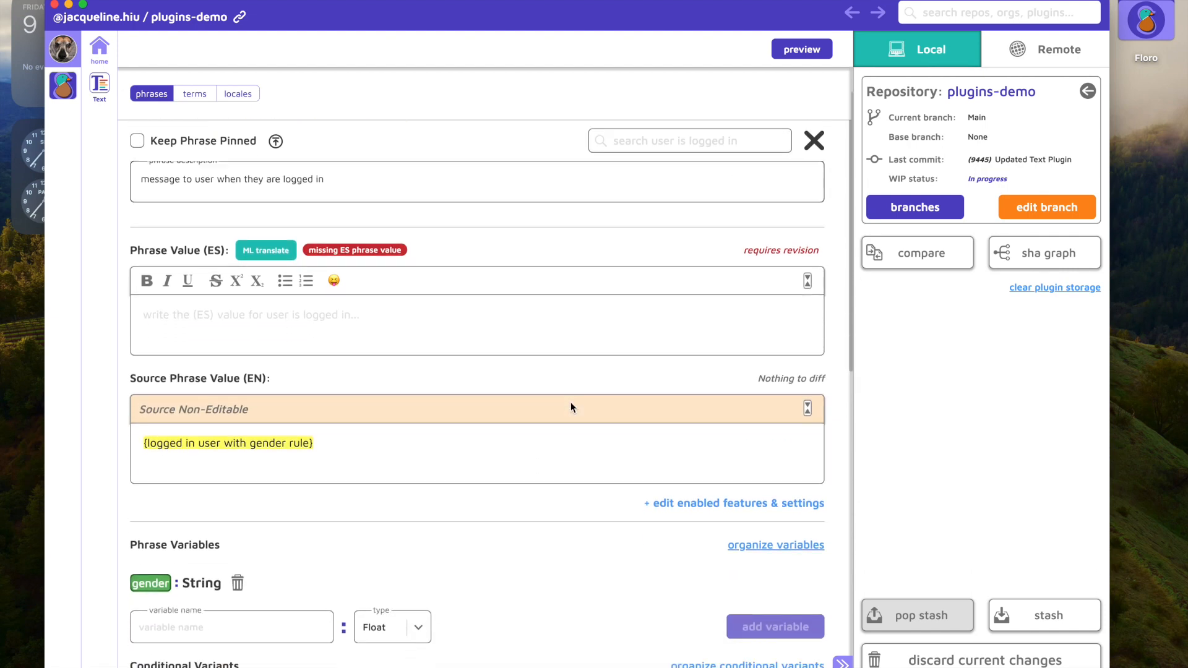
drag(315, 378, 143, 381)
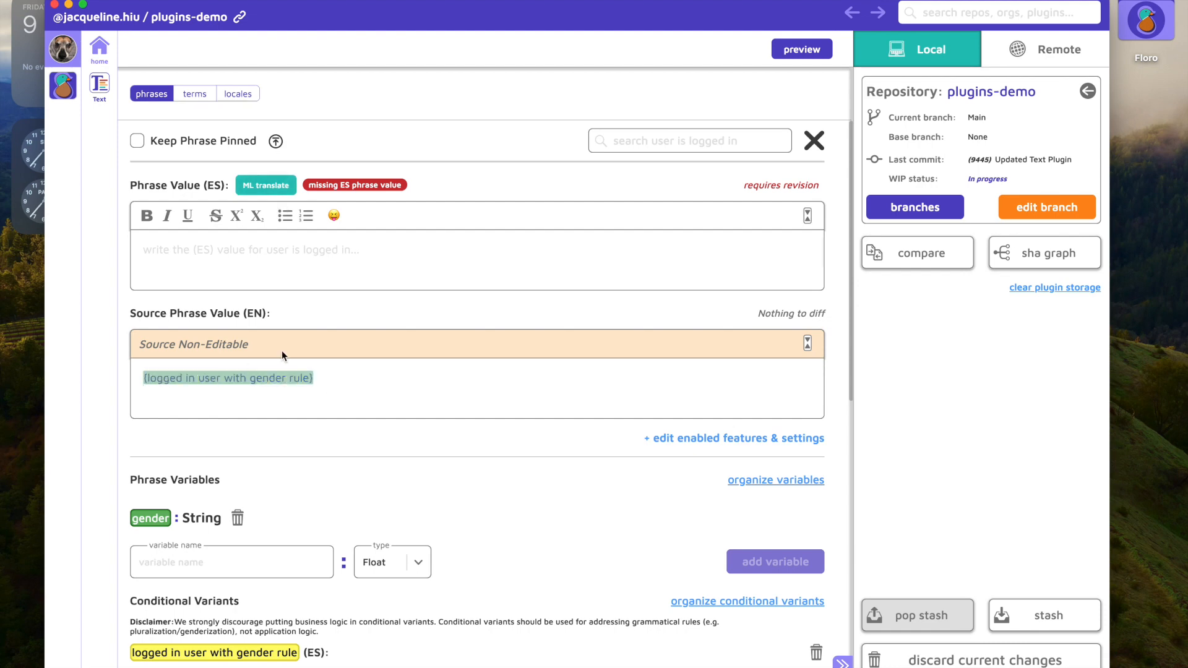
key(ctrl+c)
click(265, 257)
key(ctrl+v)
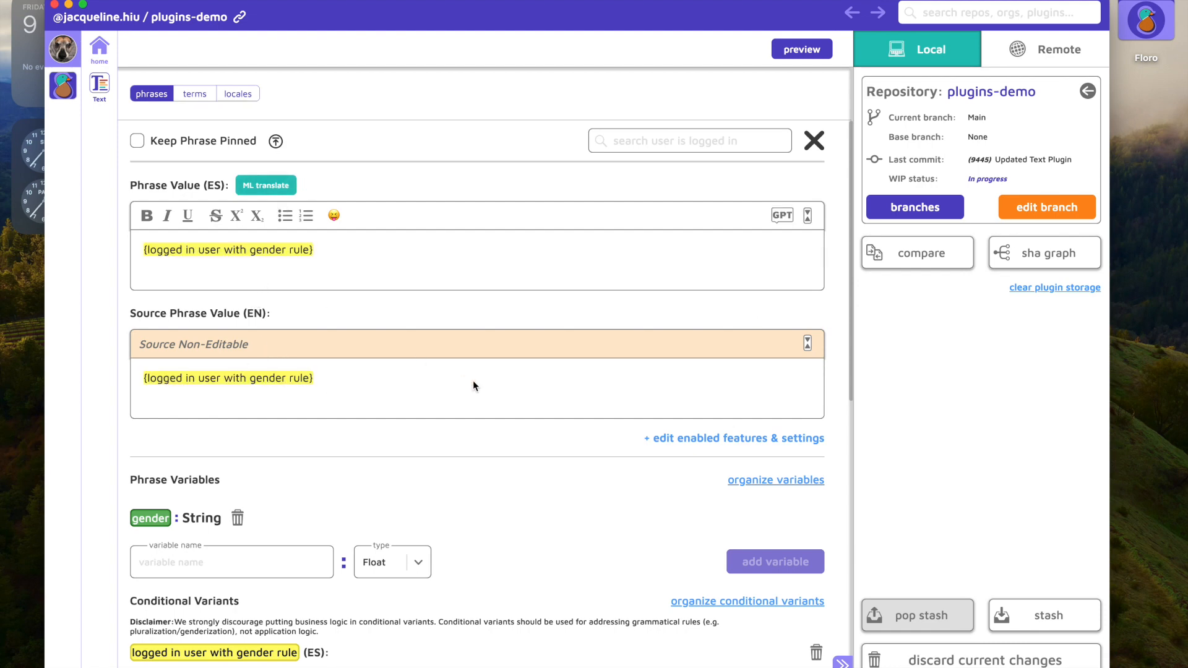
Step: Fill the Spanish default conditional value of the gender rule variant with the DeepL machine translation of "You are logged in"
scroll(473, 381, down, 4)
scroll(473, 385, down, 5)
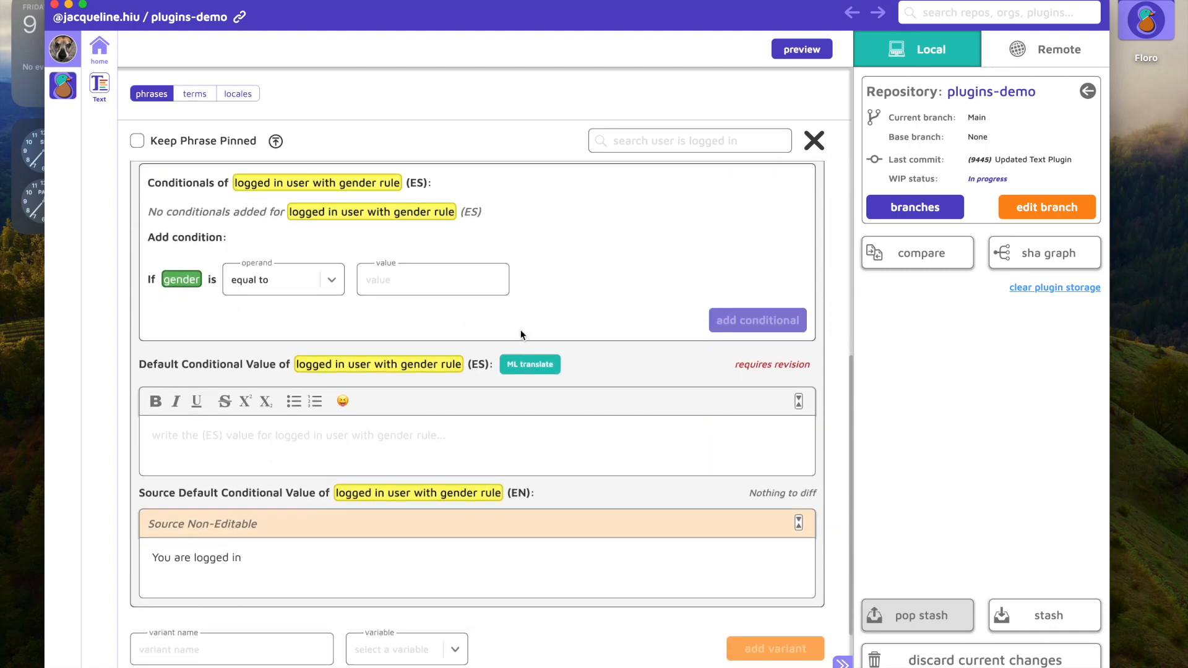
click(537, 372)
click(591, 561)
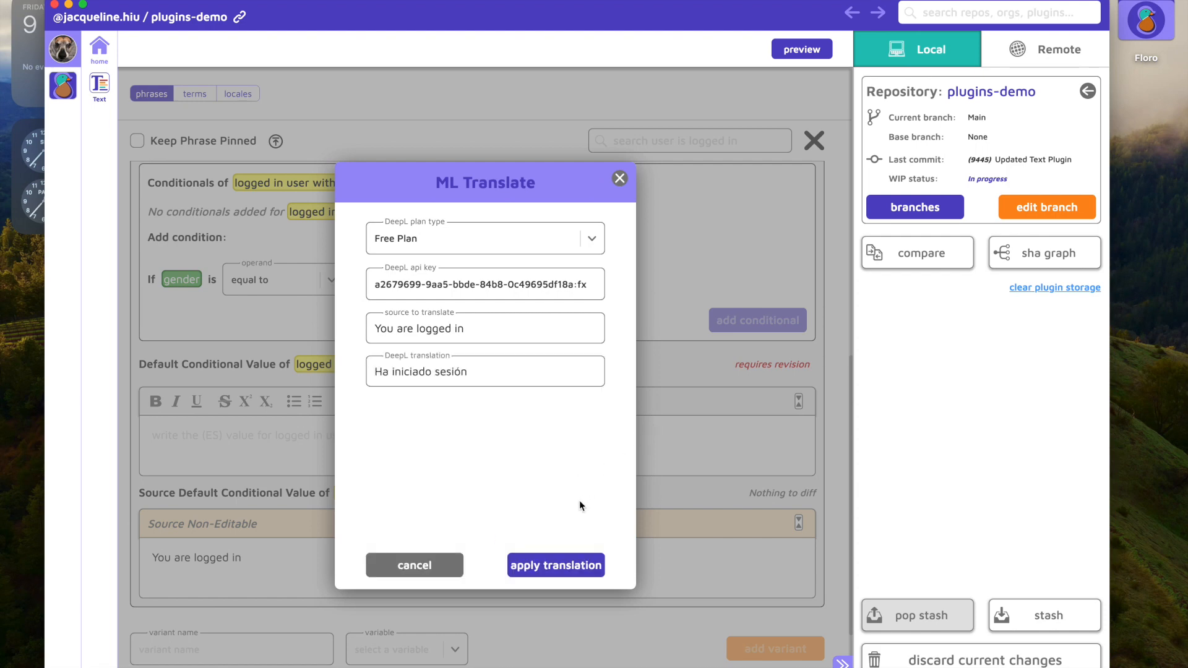
click(554, 565)
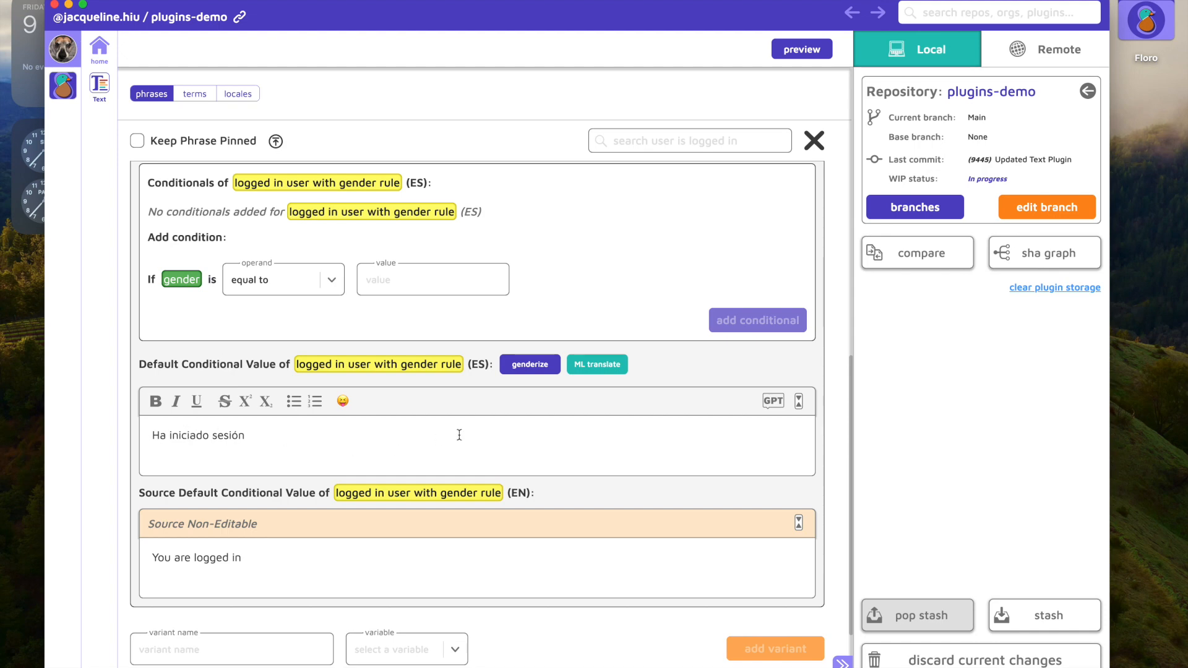
Step: Genderize the Spanish default value and add only the male and female conditions, excluding the neutral one
click(529, 366)
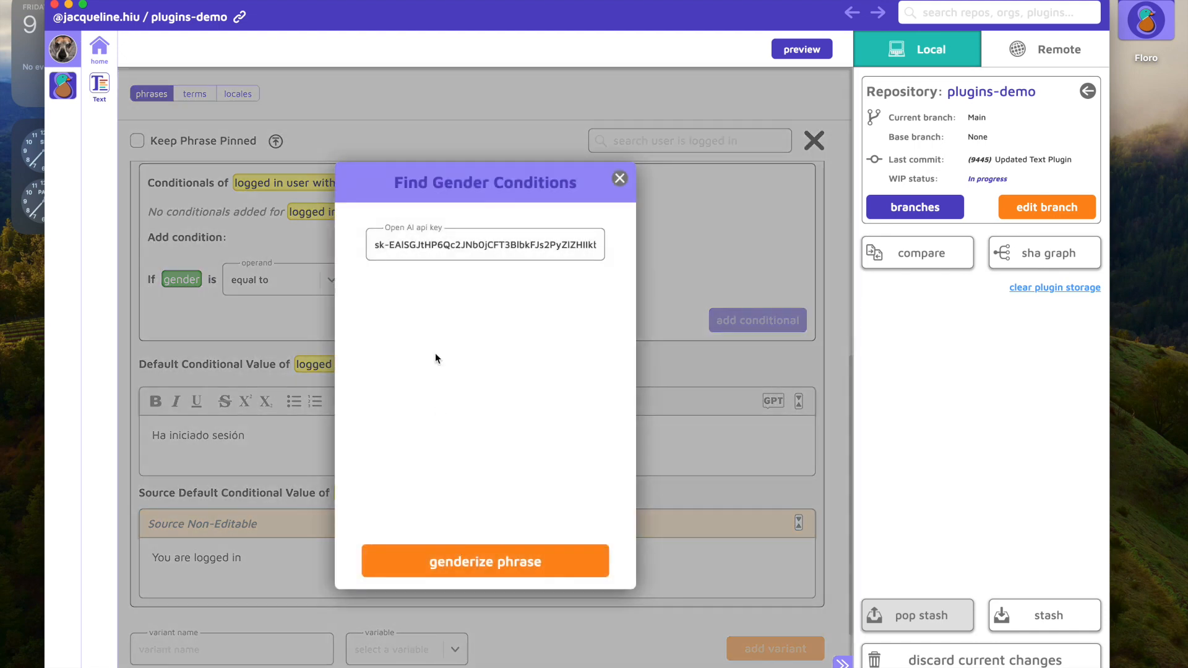
click(545, 561)
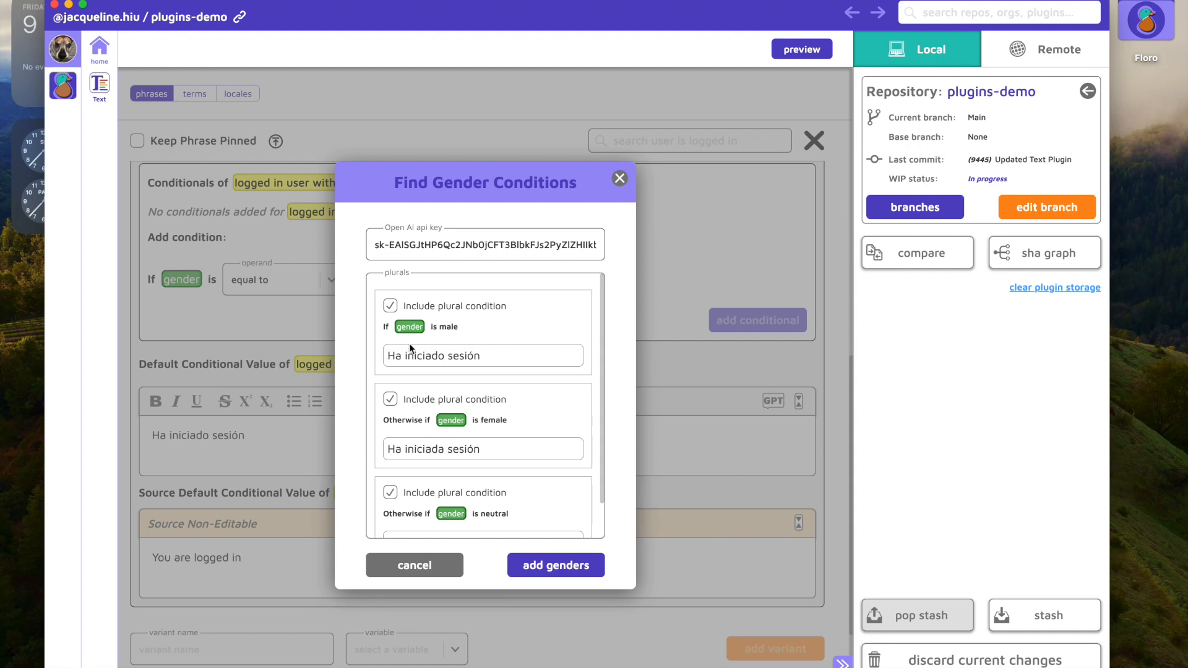
scroll(483, 462, down, 2)
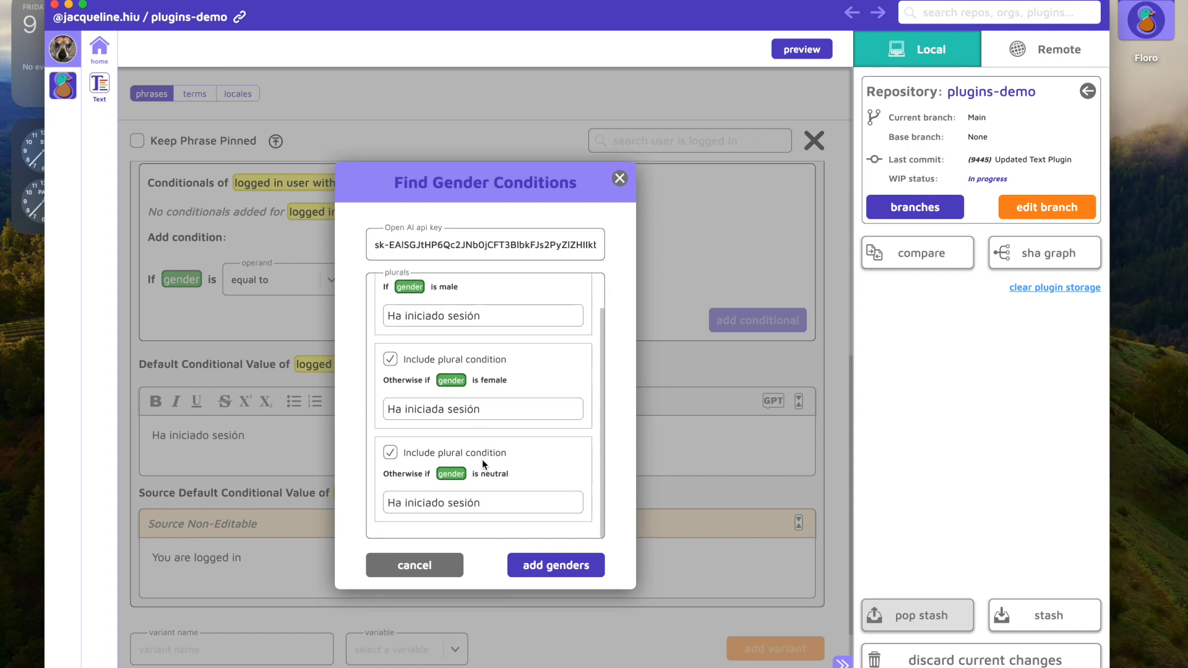
click(390, 453)
scroll(477, 488, up, 2)
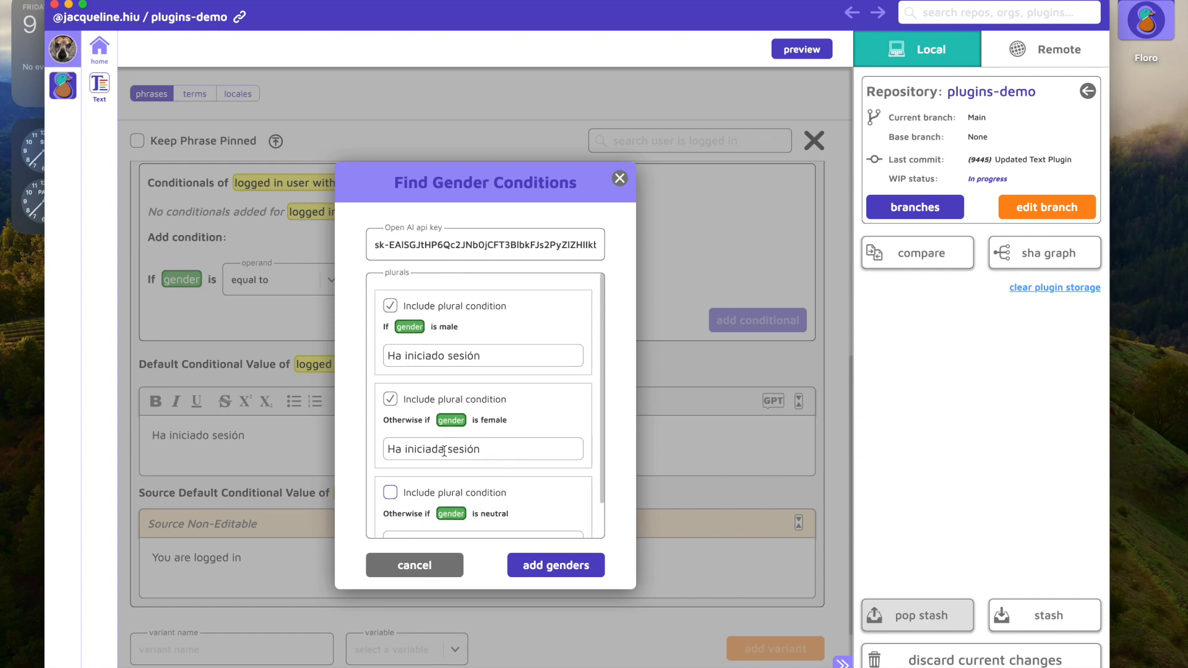
drag(444, 449, 431, 451)
drag(445, 357, 433, 358)
click(554, 572)
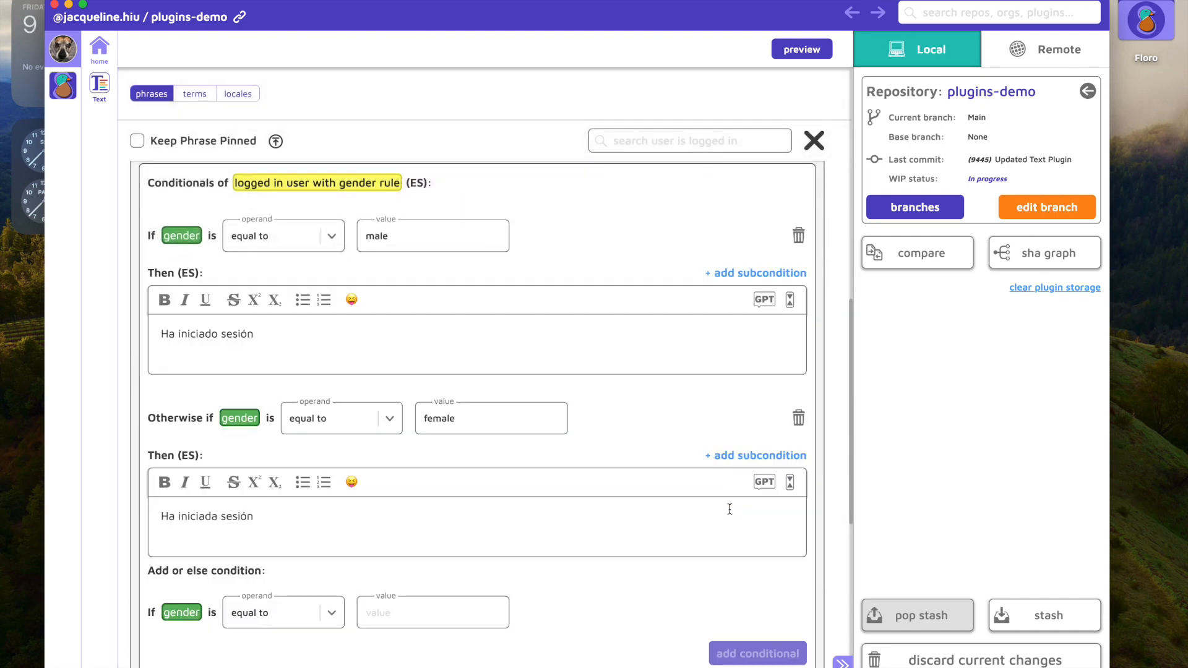
Step: Add a Spanish test case "when the user is male" with the gender mock input set to "male"
scroll(529, 545, down, 10)
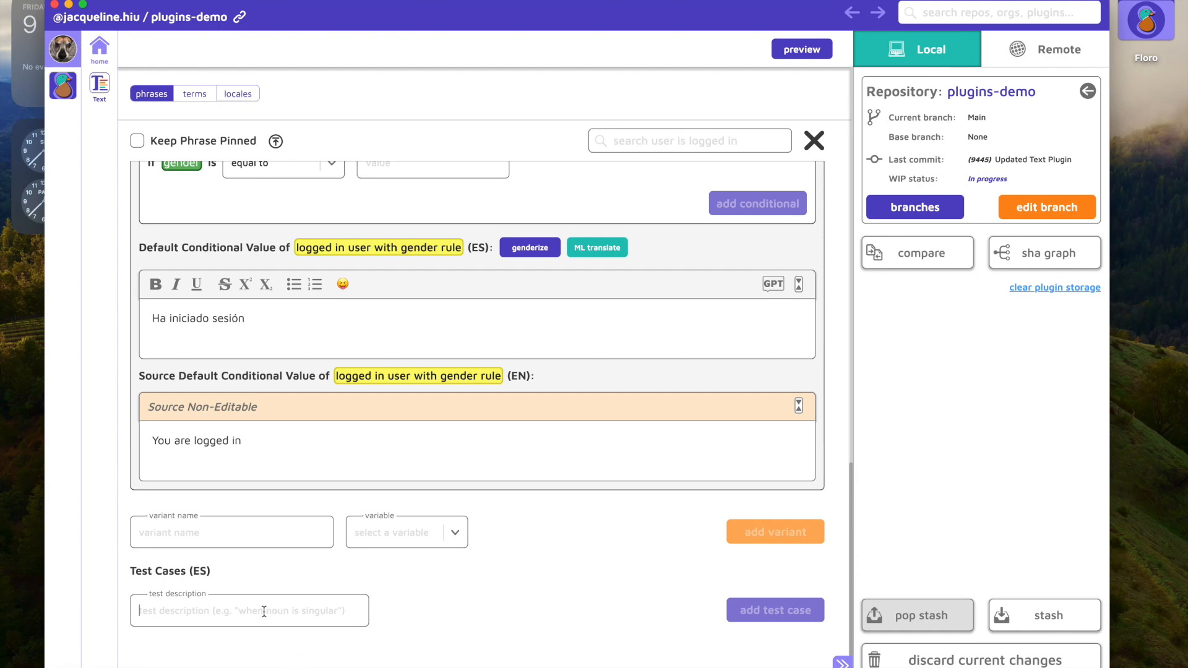
text(when t)
key(BackSpace)
text(the user is male)
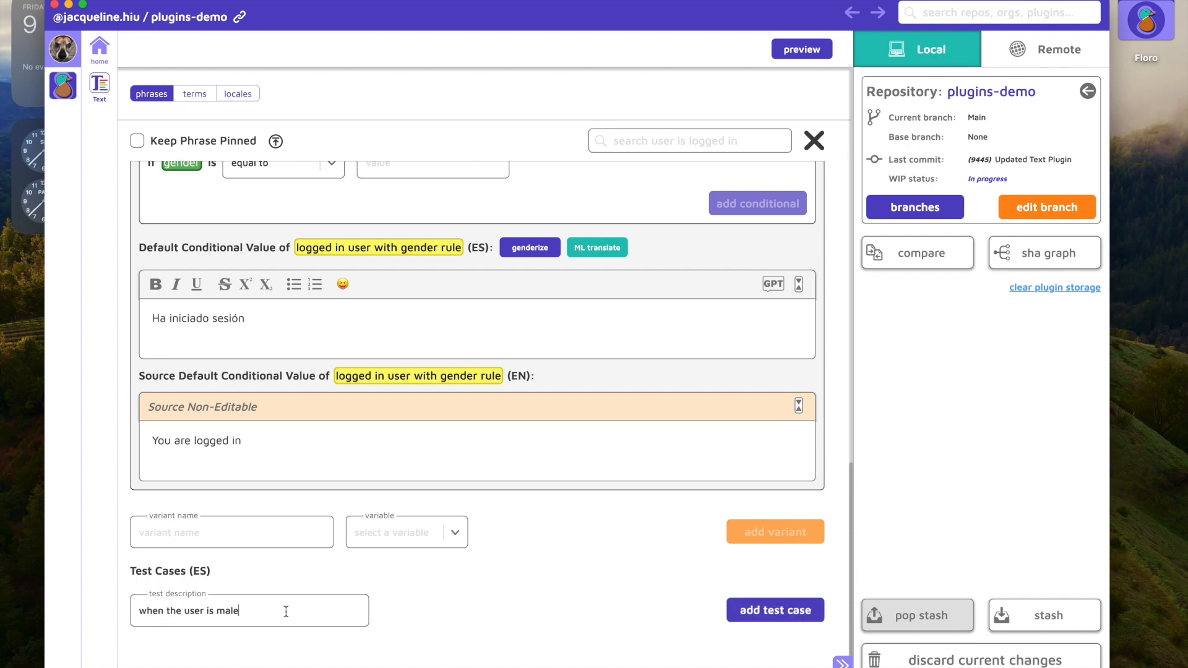
click(775, 611)
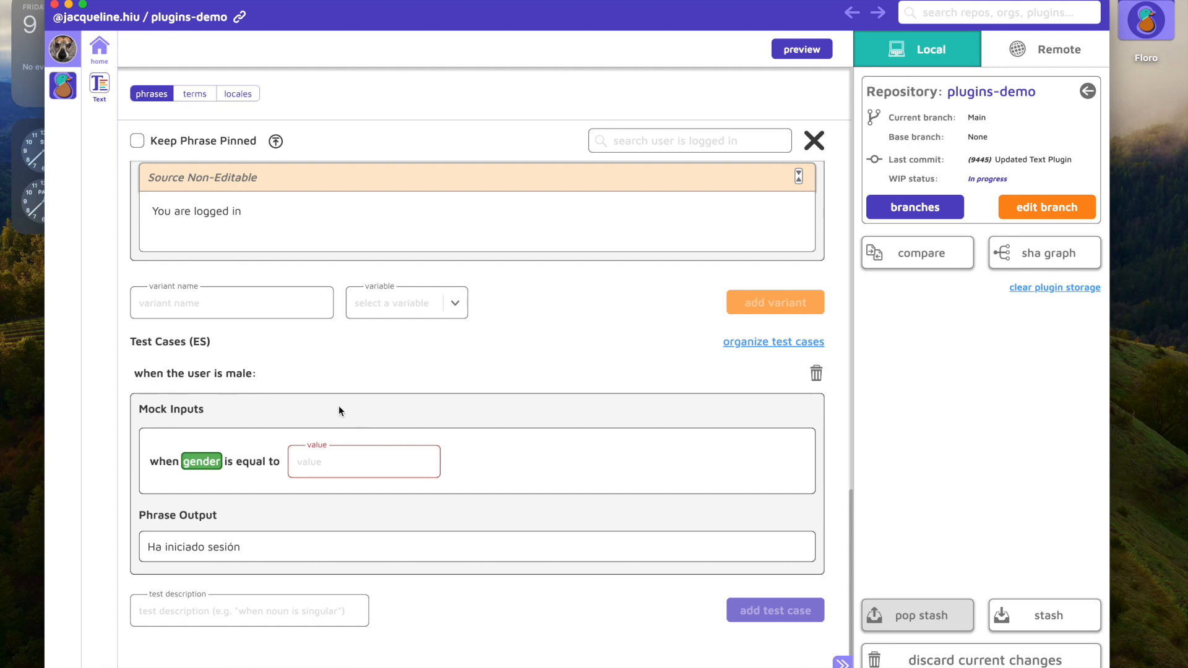
text(male)
Step: Add a Spanish test case "when the user is female" with the gender mock input set to "female"
text(when the user i)
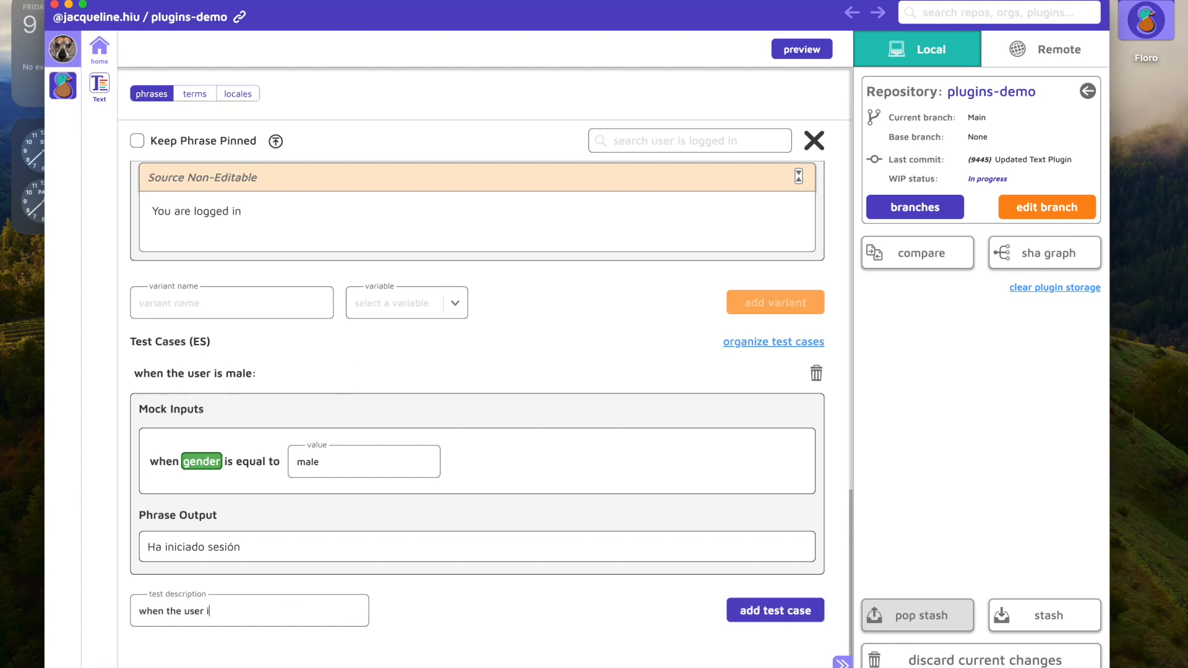
text(s female)
click(785, 610)
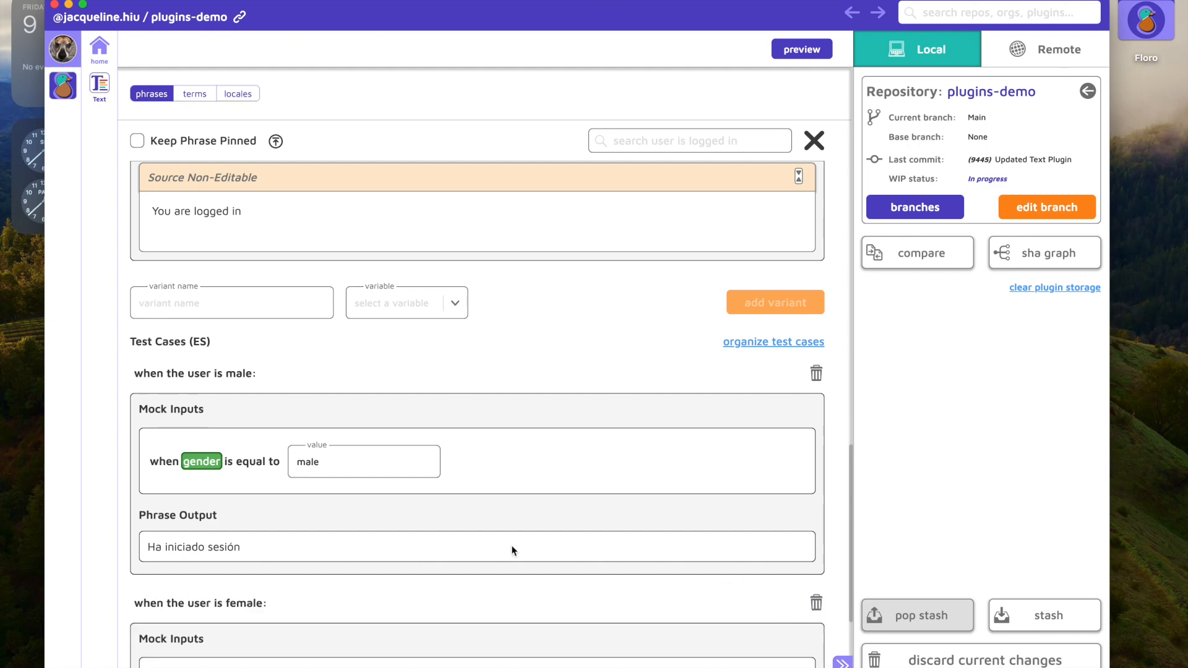
scroll(511, 549, down, 3)
click(359, 459)
text(female)
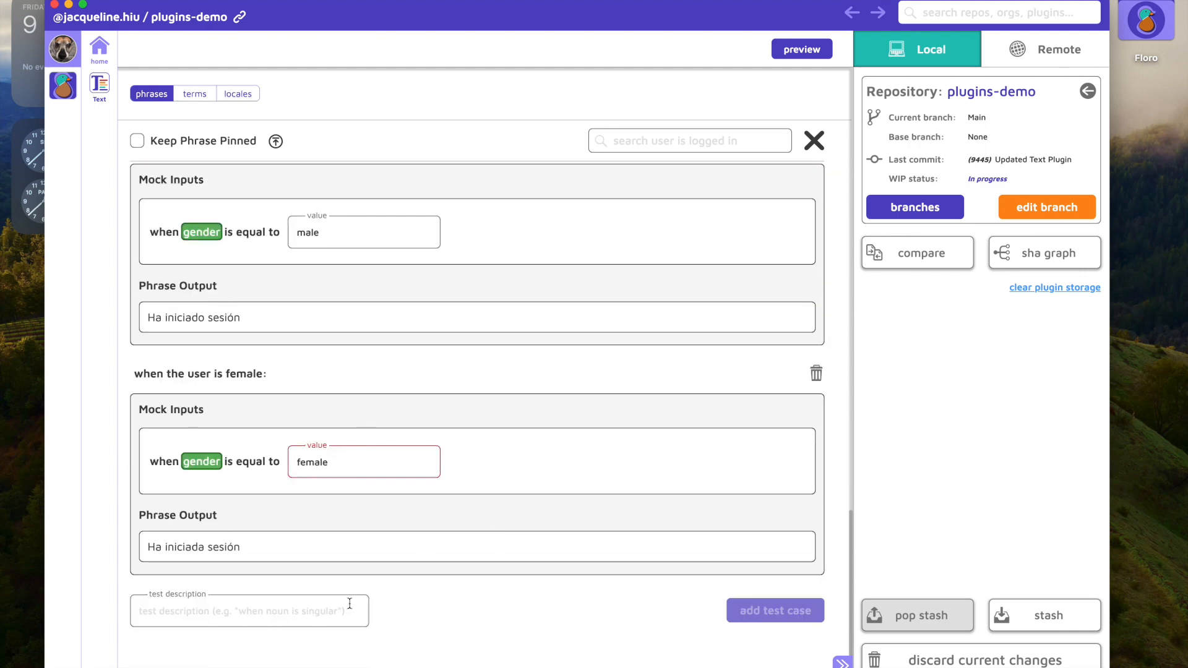
Step: Add a Spanish test case "when the user is gender neutral" and give its gender mock input a neutral value
click(319, 616)
text(when the user is gende)
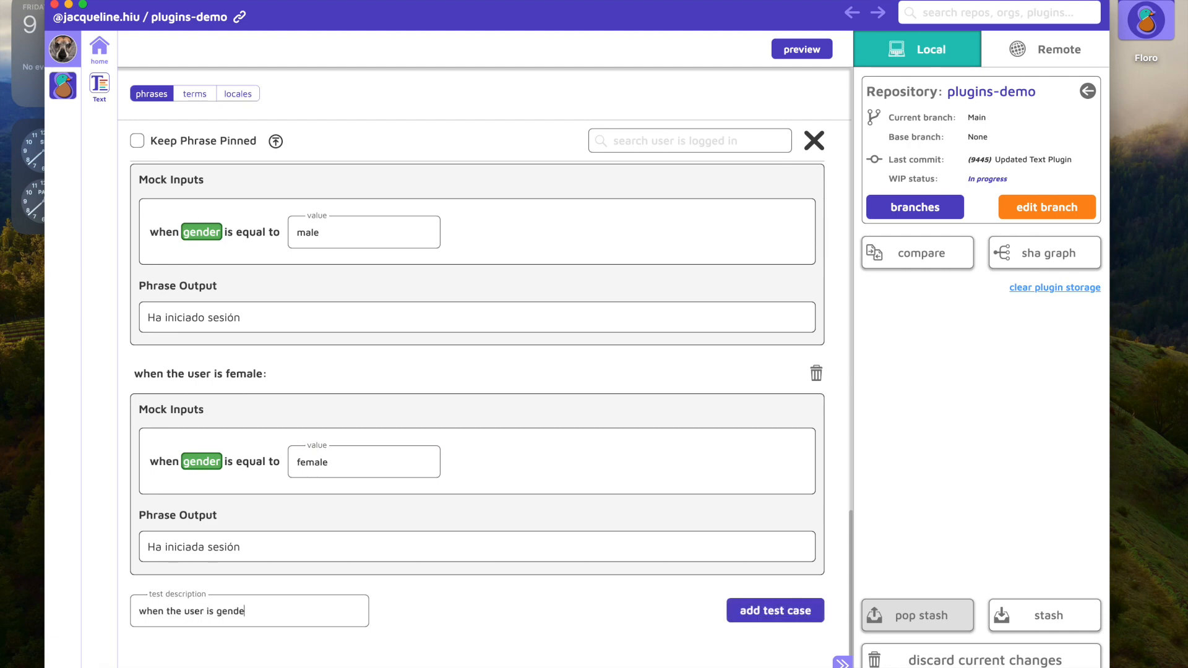
text(r neutral)
click(787, 606)
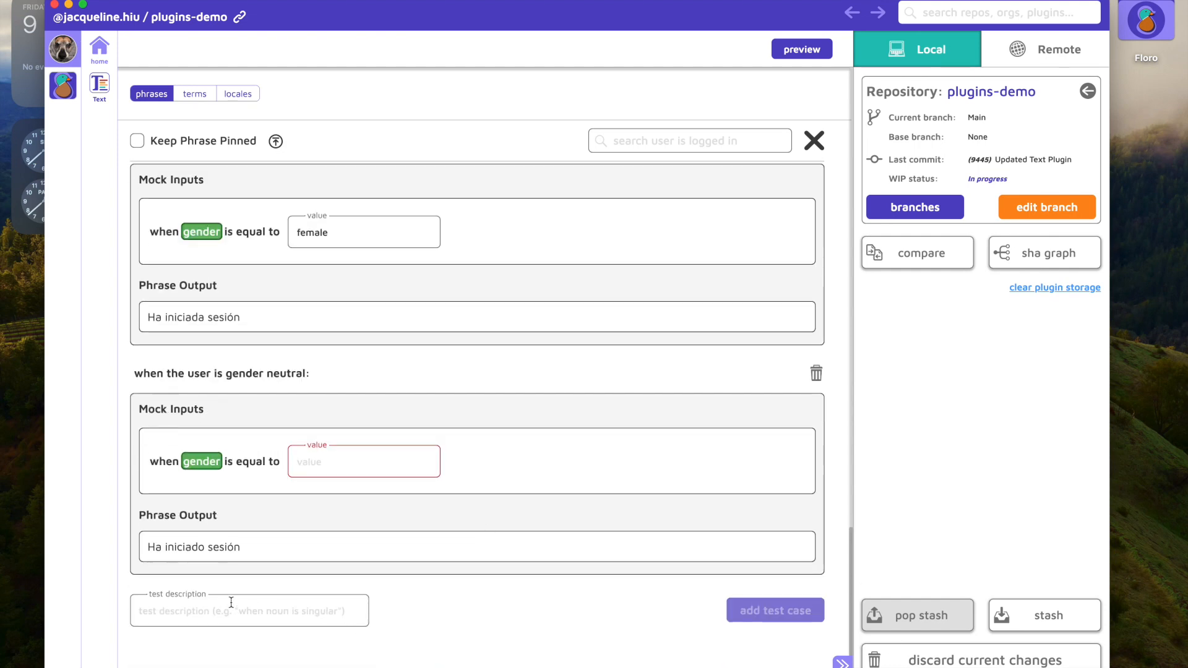
click(369, 459)
text(neutrakl)
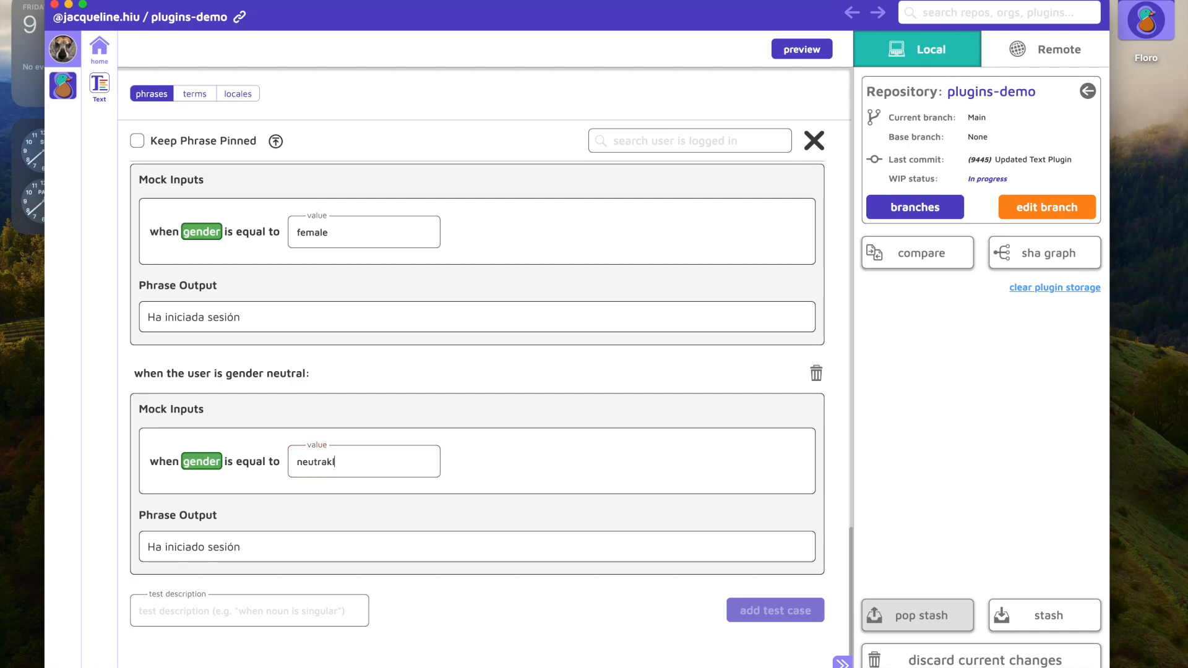
text(l)
Step: Switch the phrase back to the EN locale and look over its English value and settings
scroll(263, 504, up, 15)
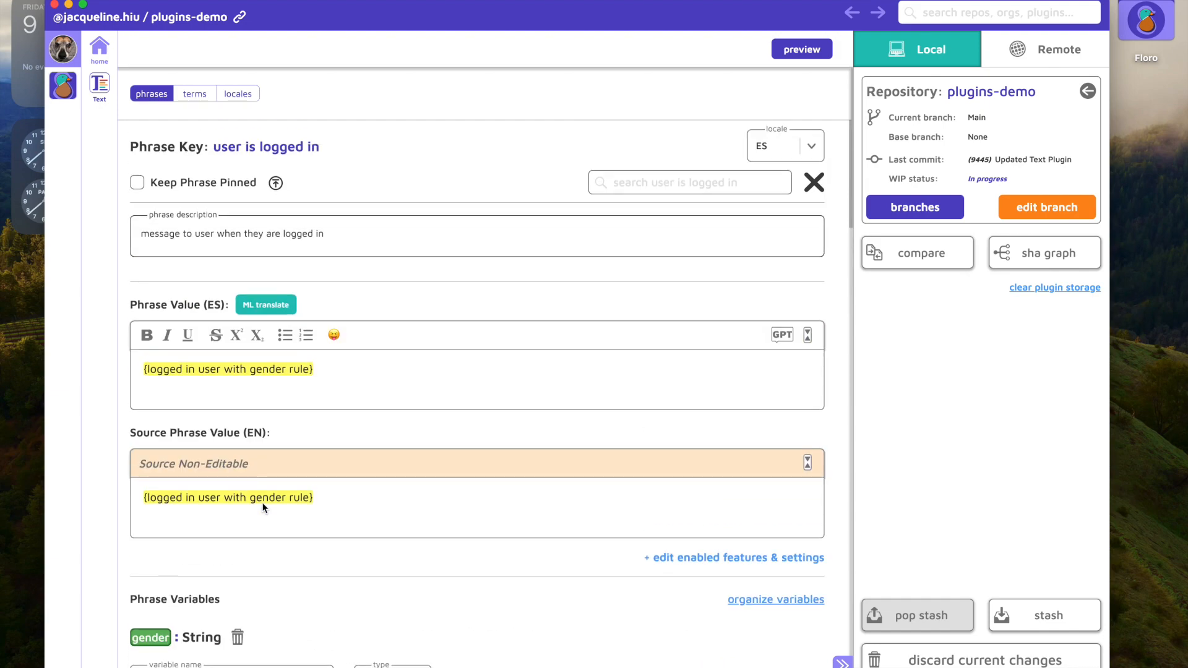
click(762, 159)
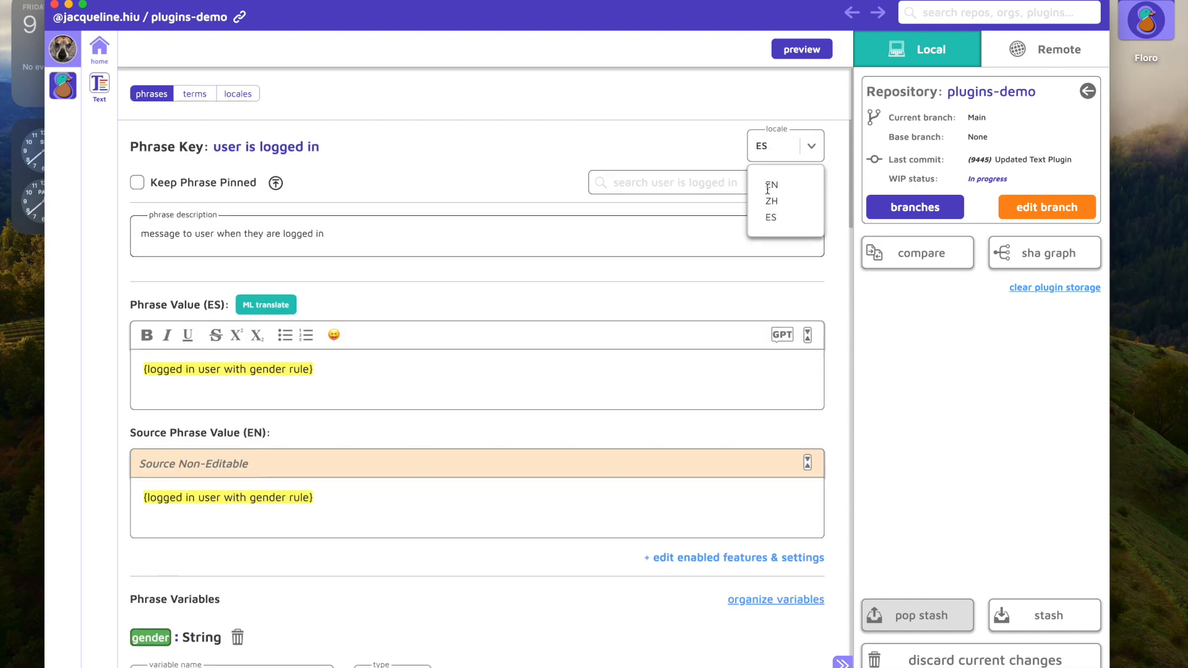
click(771, 185)
scroll(281, 380, down, 9)
scroll(346, 437, up, 2)
scroll(346, 437, up, 7)
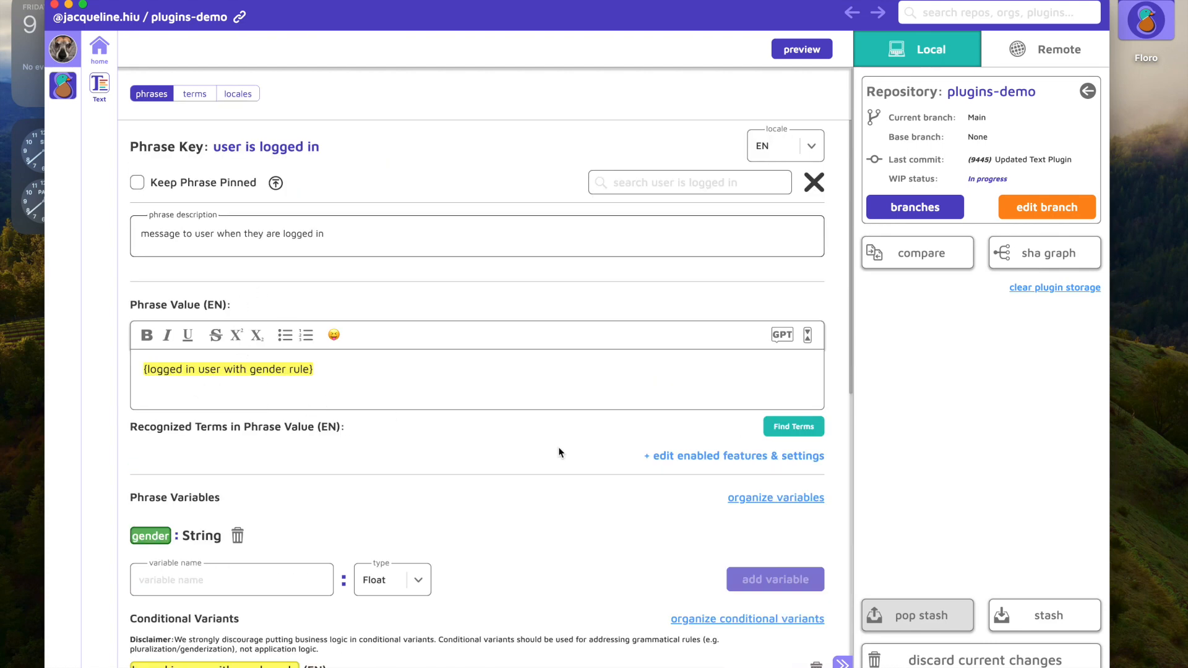